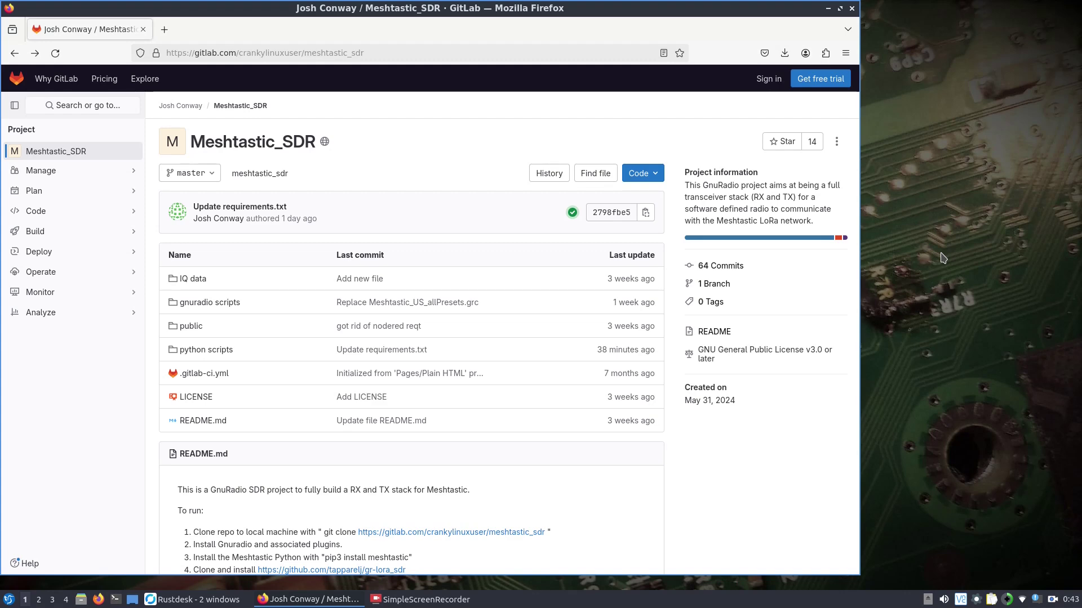
- Switch to the remote desktop session and list the Downloads folder contents with ls
click(192, 600)
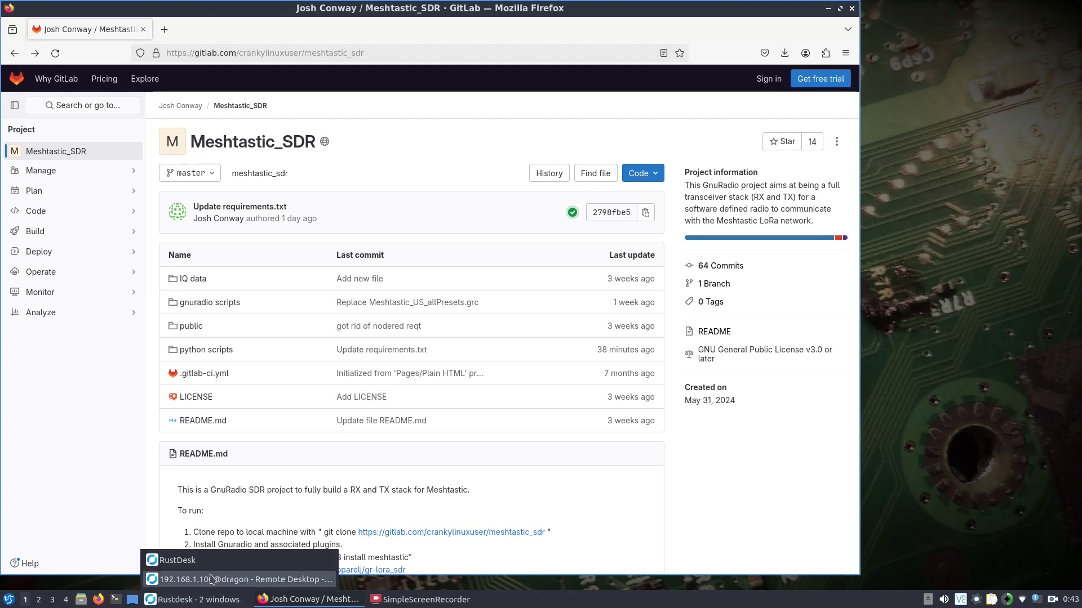
click(211, 579)
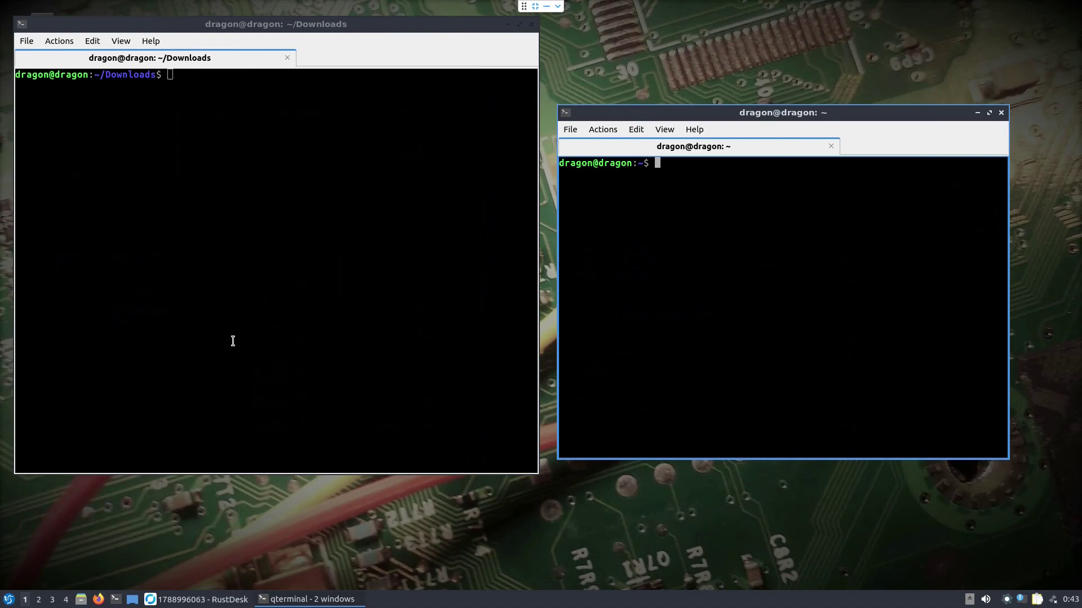
click(192, 213)
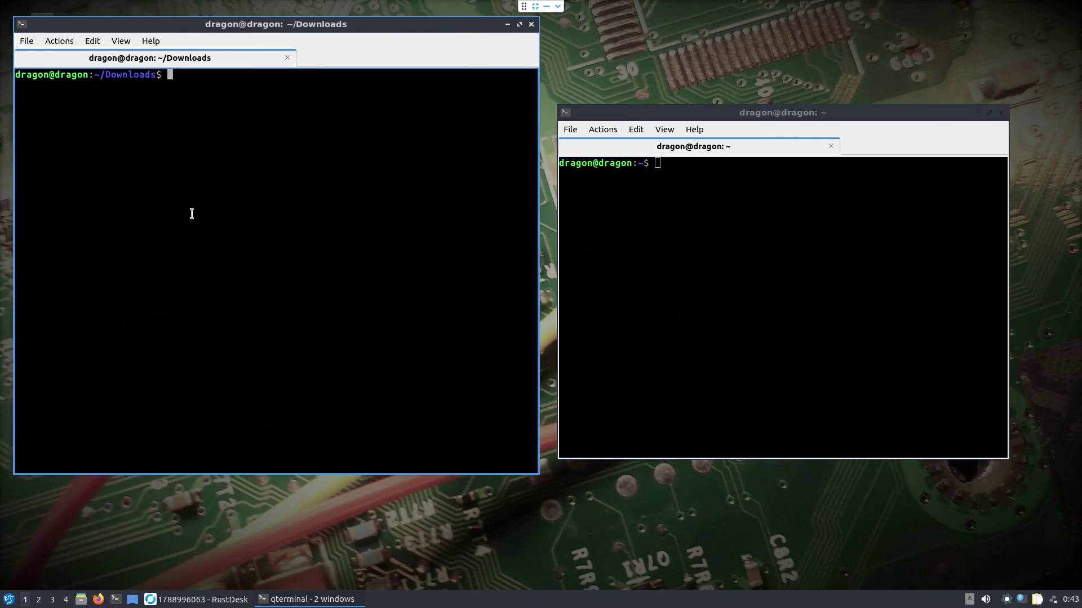
text(ls)
key(Return)
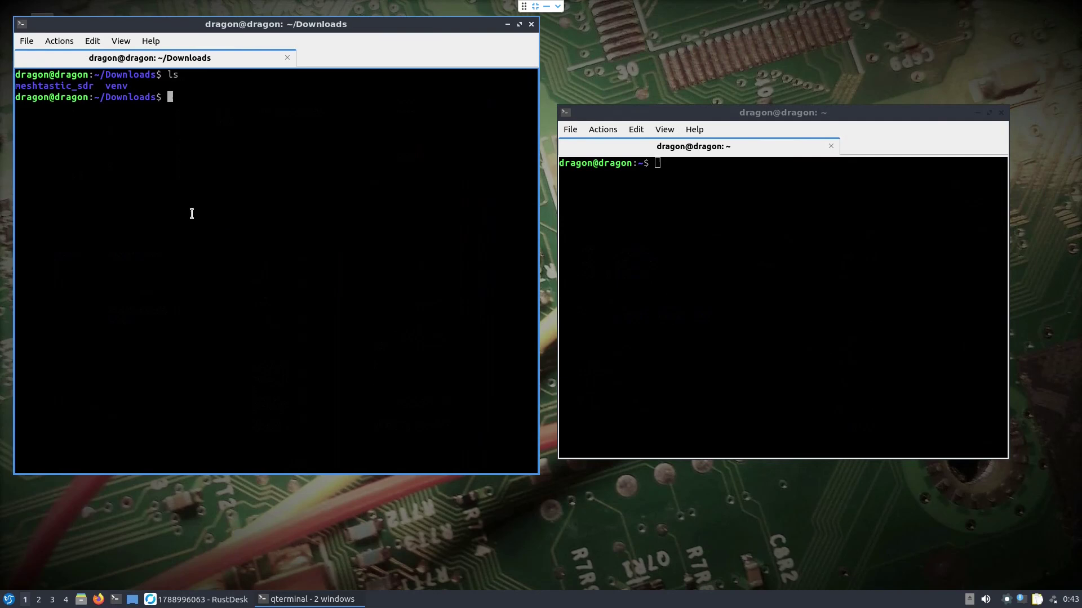
- Create a Python virtual environment named venv in the home-folder terminal with python3 -m venv venv
click(648, 272)
text(pyt)
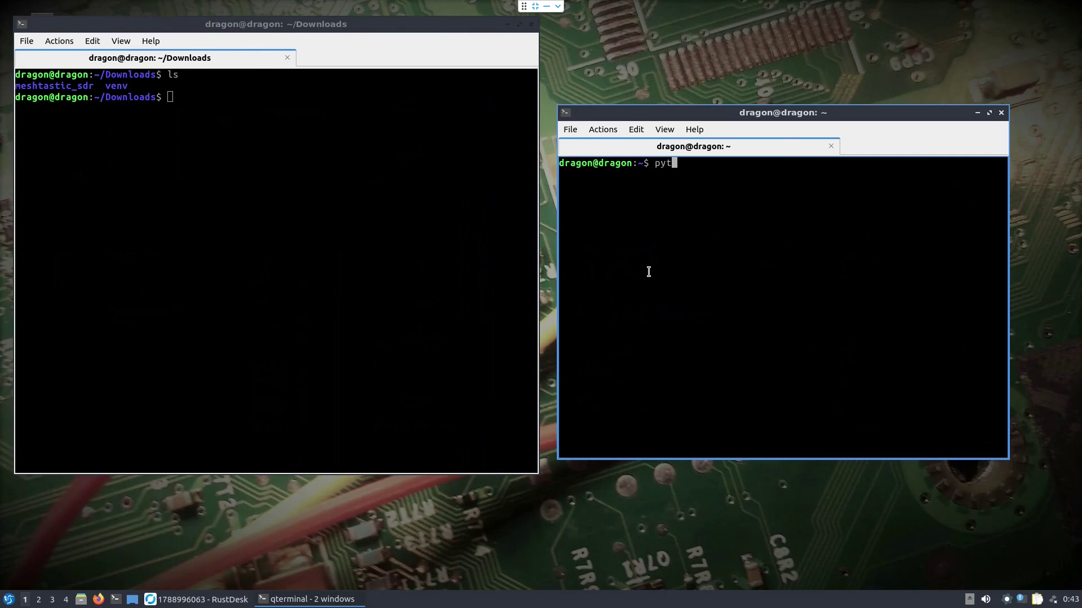
text(hon3 -m venv venv)
key(Return)
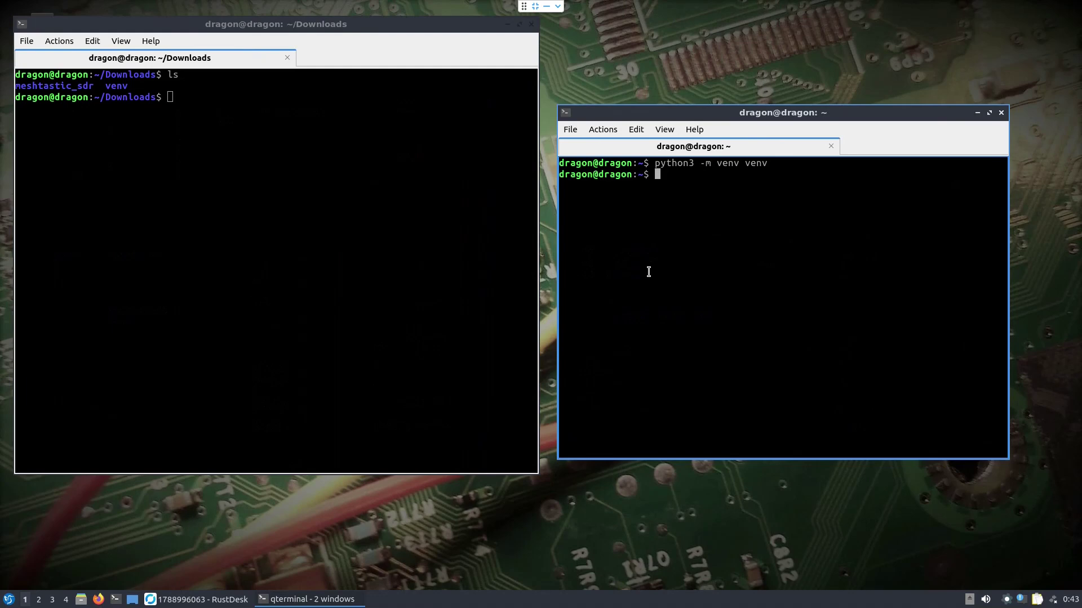
text(cd)
click(252, 187)
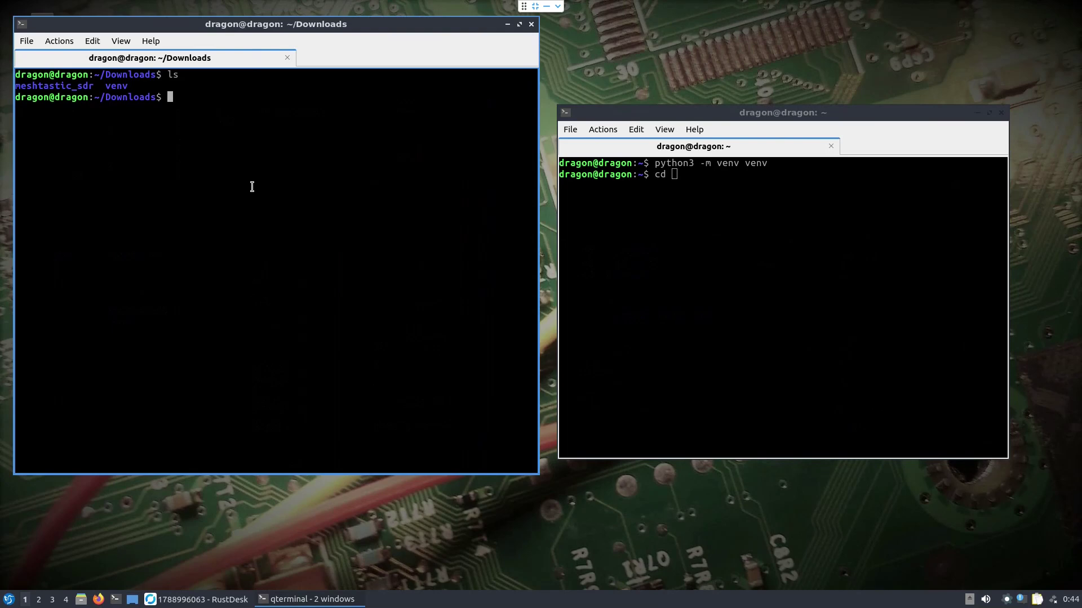
- Enter the meshtastic_sdr folder and list its contents
text(cd me)
key(Tab)
key(Return)
text(ls)
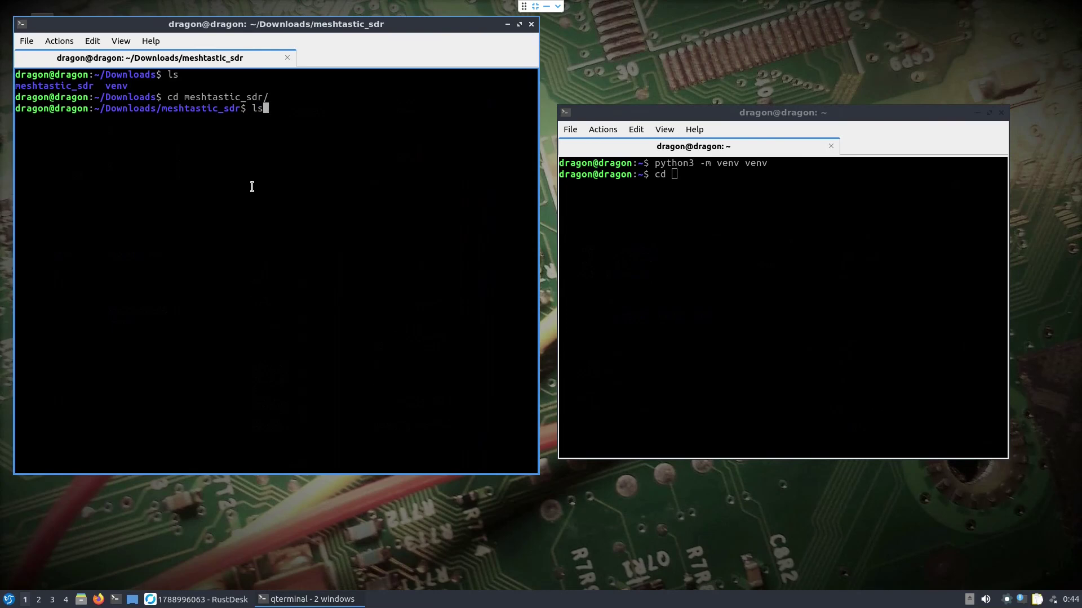
key(Return)
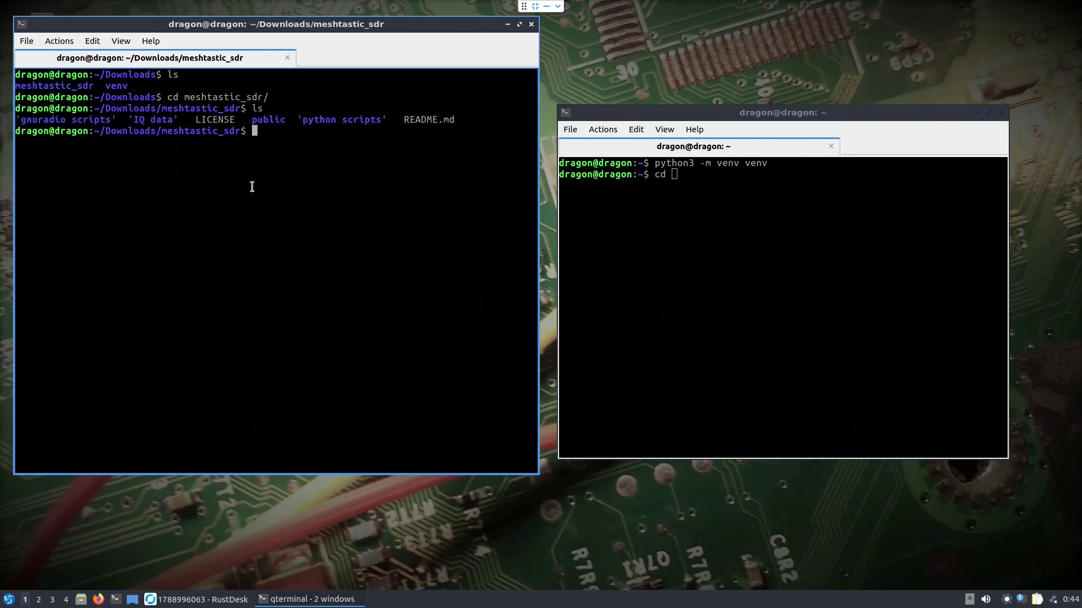
- Enter the python scripts folder, list it, and print requirements.txt
text(cd py)
key(Tab)
key(Return)
text(ls)
key(Return)
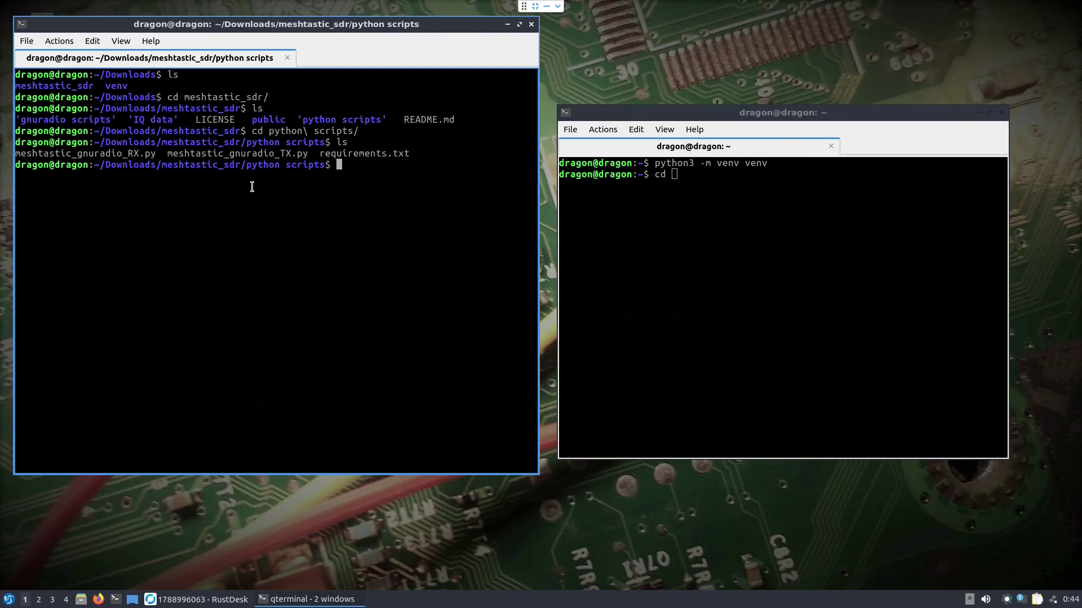
text(cat re)
key(Tab)
key(Return)
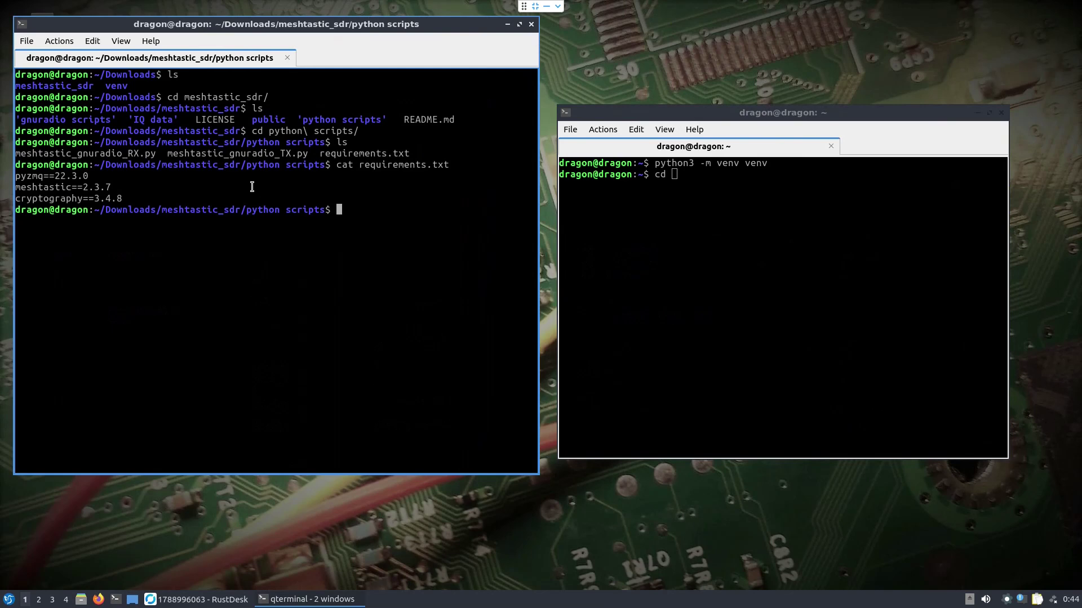
- Type a sudo pip3 cryptography command, then cancel it with Ctrl+C
text(sudo pip3)
key(BackSpace)
key(BackSpace)
key(BackSpace)
key(BackSpace)
key(BackSpace)
key(BackSpace)
key(BackSpace)
key(BackSpace)
key(BackSpace)
key(BackSpace)
text(pip)
key(BackSpace)
key(BackSpace)
key(BackSpace)
text(sudo pip3)
text(cryptograph)
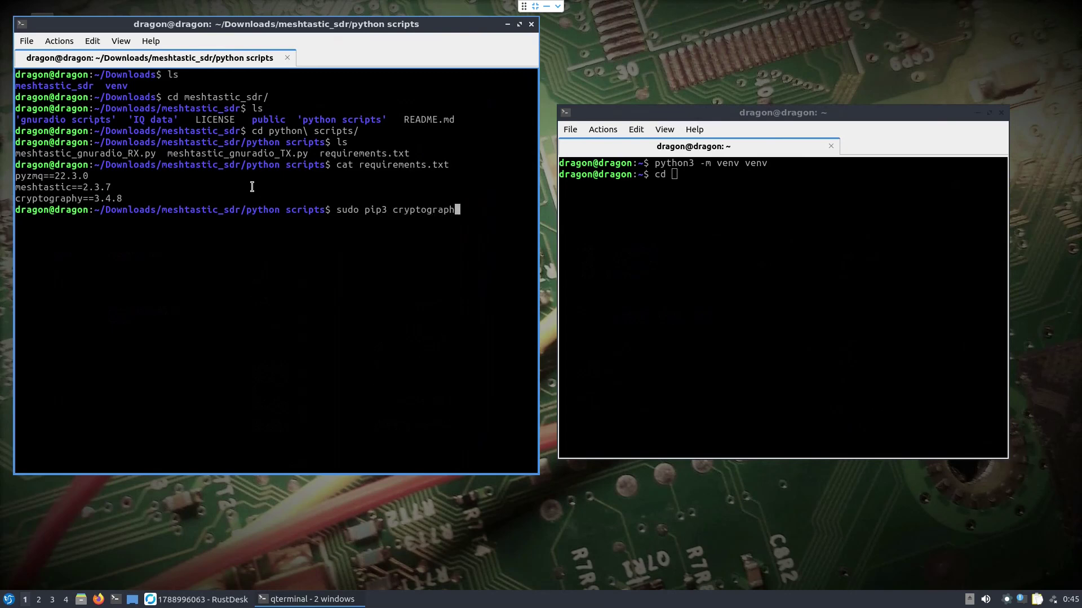
text(y)
key(ctrl+c)
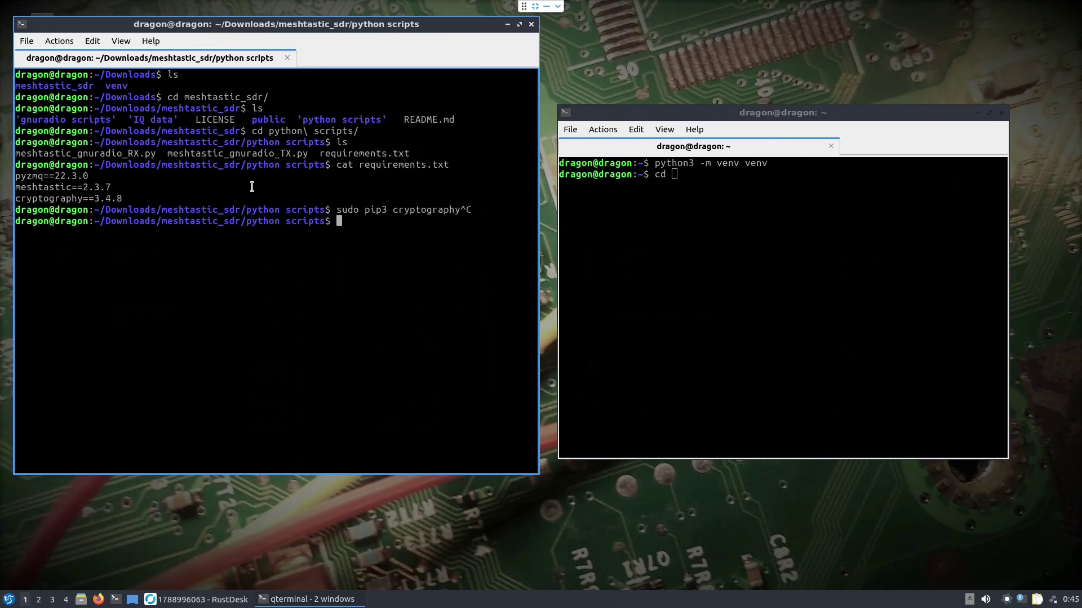
- List python scripts again, then go up to meshtastic_sdr and list it
text(ls)
key(Return)
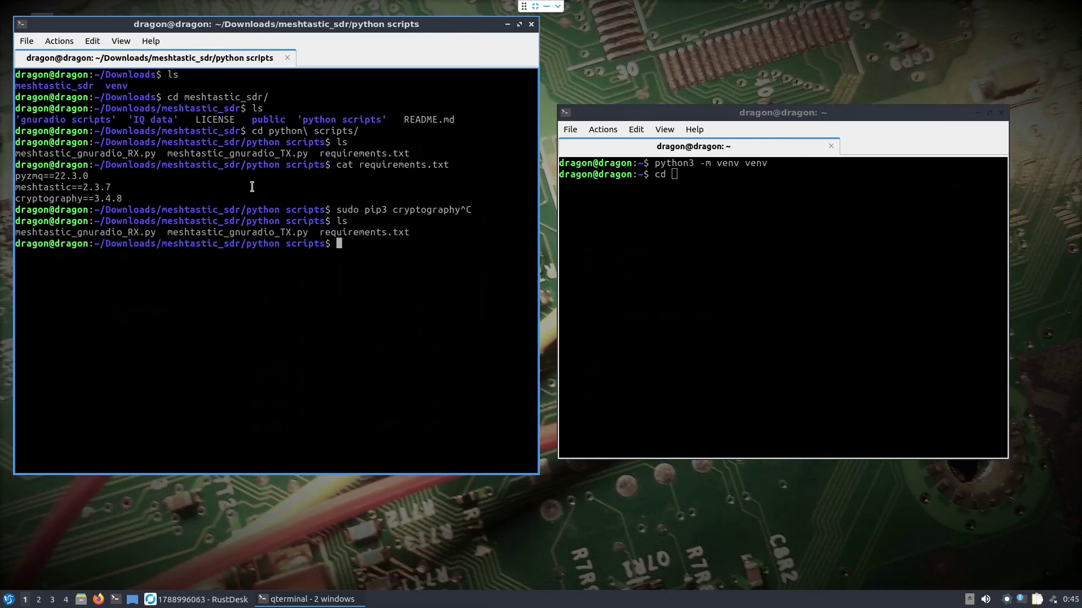
text(cd ..)
key(Return)
text(ls)
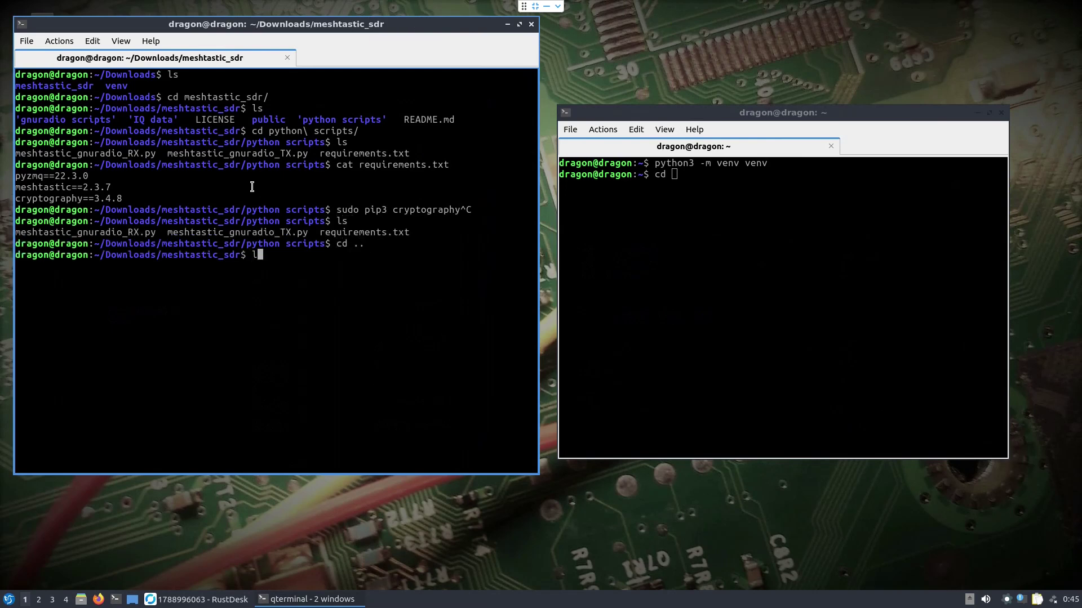
key(Return)
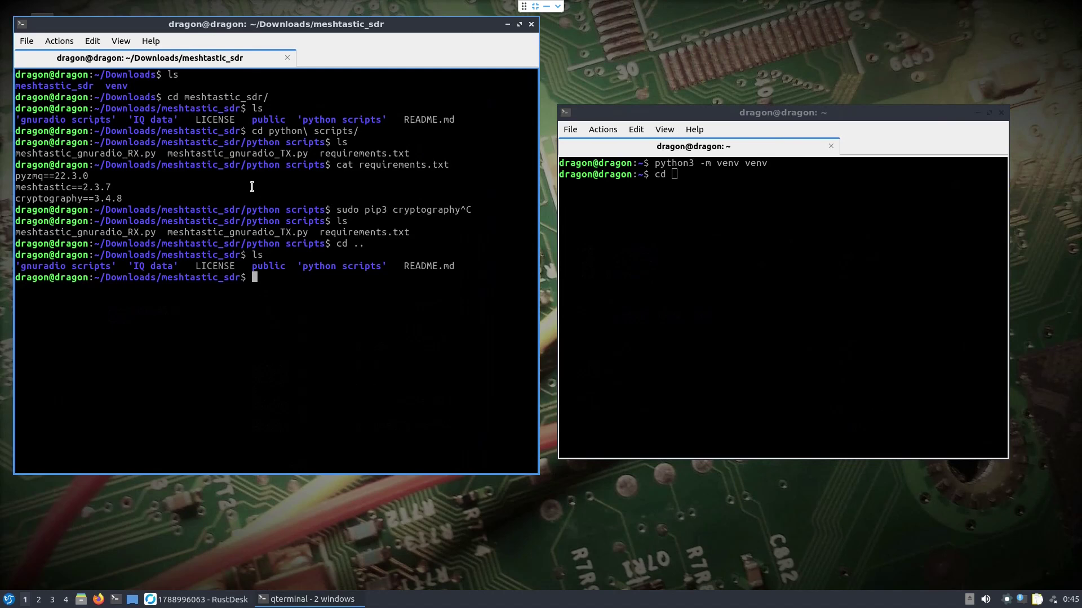
- Move into gnuradio scripts/TX and list lora_TX.py and US_LongFast.grc
text(cd gnu)
key(Tab)
key(Return)
text(ls)
key(Return)
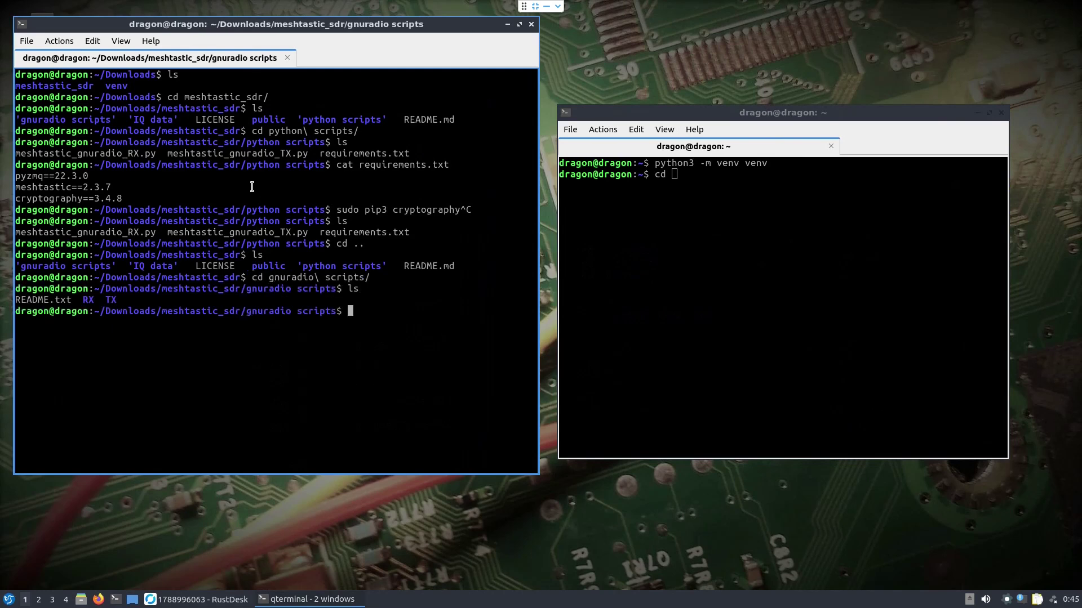
text(cd T)
key(Tab)
key(Return)
text(ls)
key(Return)
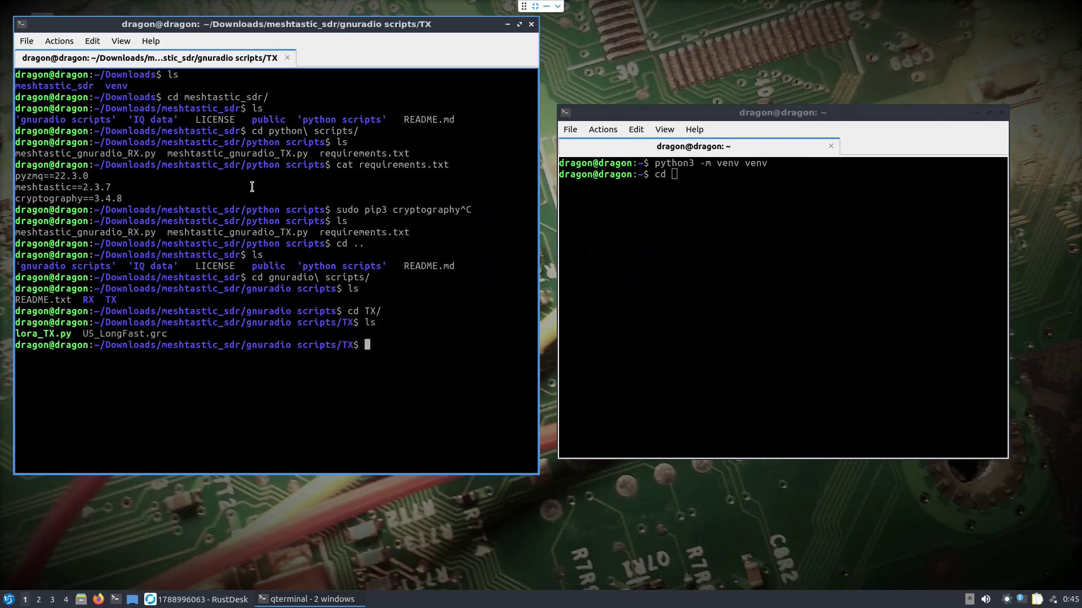
- Type the command gnuradio-companion US_LongFast.grc using Tab completion
text(gnuyr)
key(BackSpace)
key(BackSpace)
text(radio-co)
key(Tab)
text(U)
key(Tab)
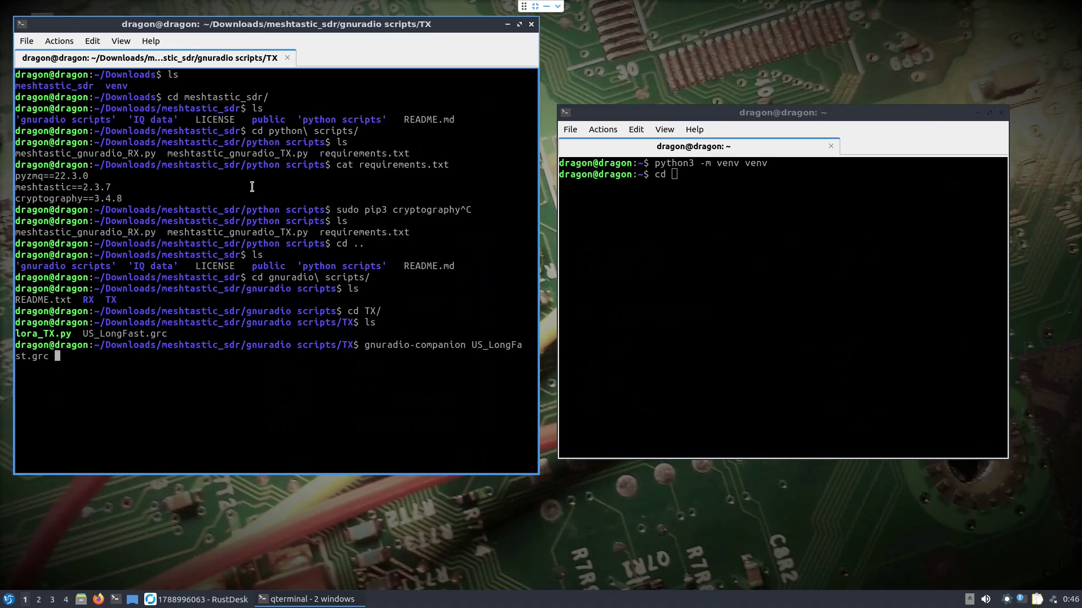
- Launch GNU Radio Companion with US_LongFast.grc and move its window to the upper left
key(Return)
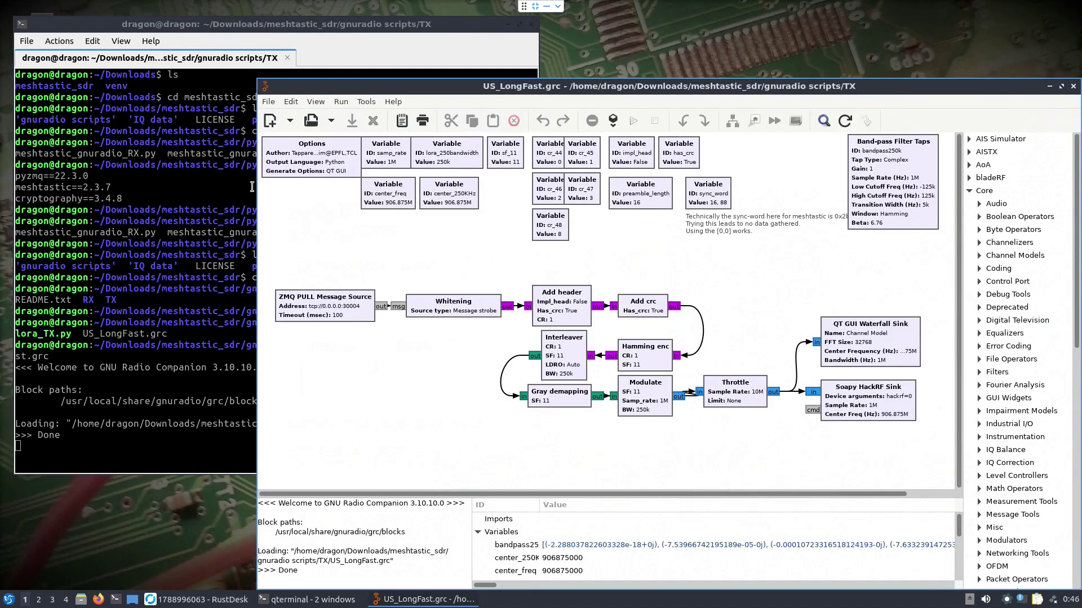
drag(367, 87, 111, 22)
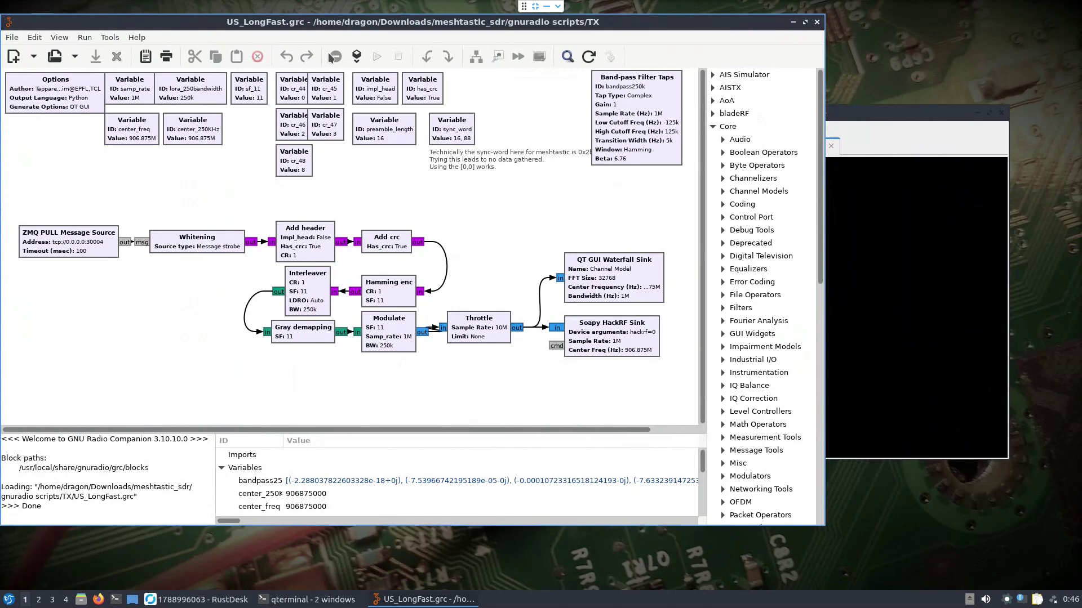
- Run the TX flowgraph, minimize the editor, and enlarge the Lora Tx waterfall window near the top
click(374, 57)
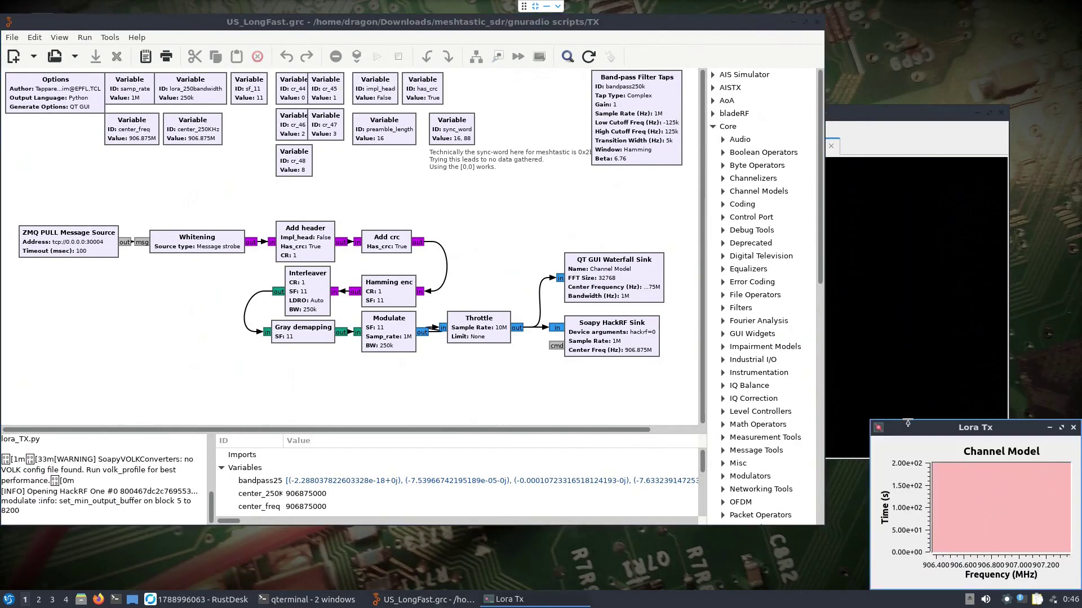
drag(937, 432, 76, 35)
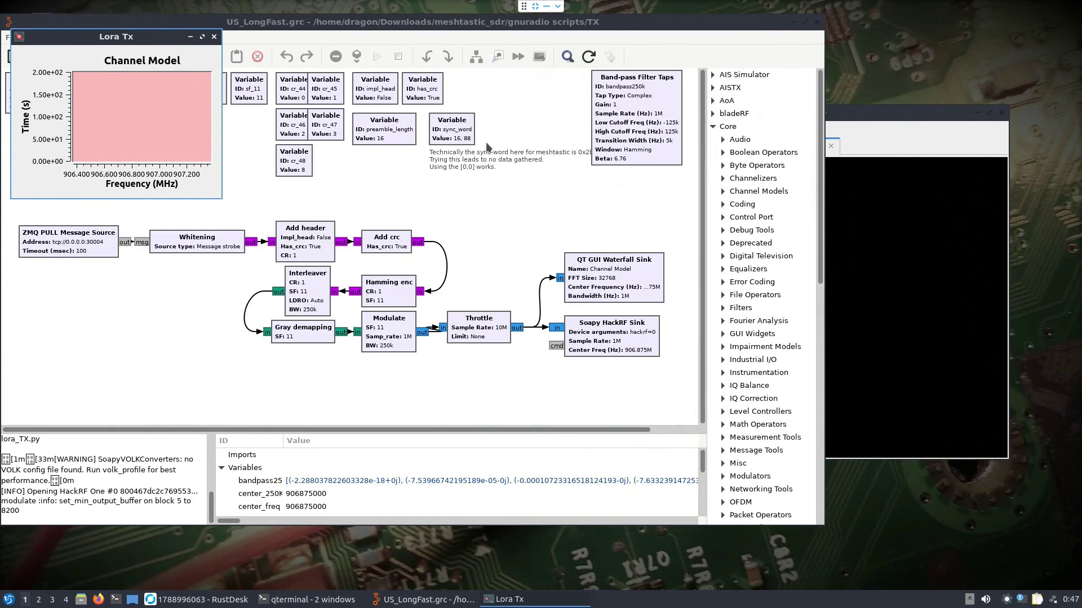
click(795, 22)
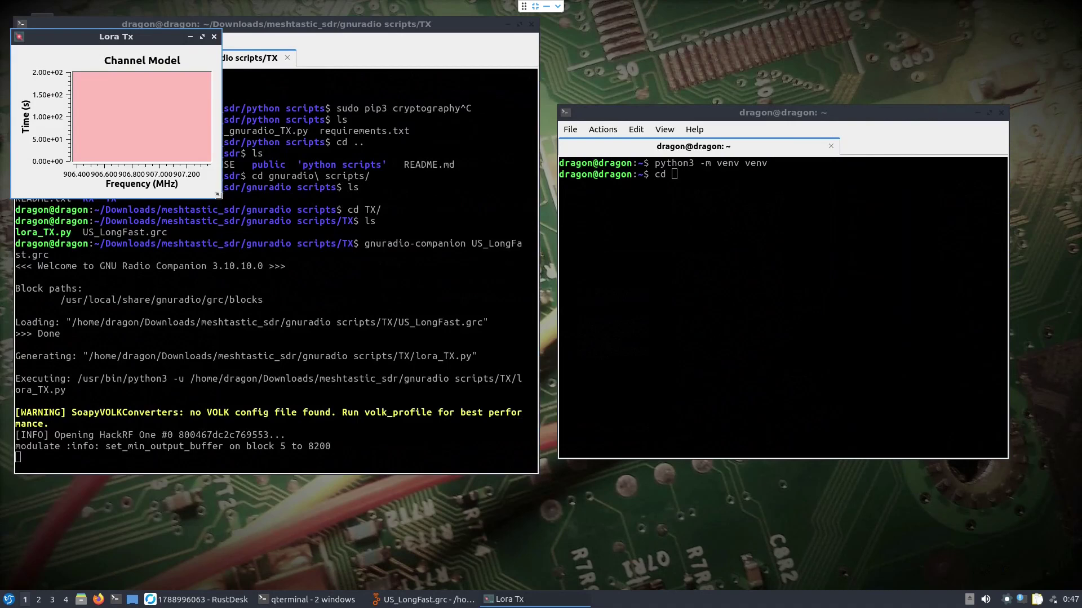
drag(217, 195, 347, 246)
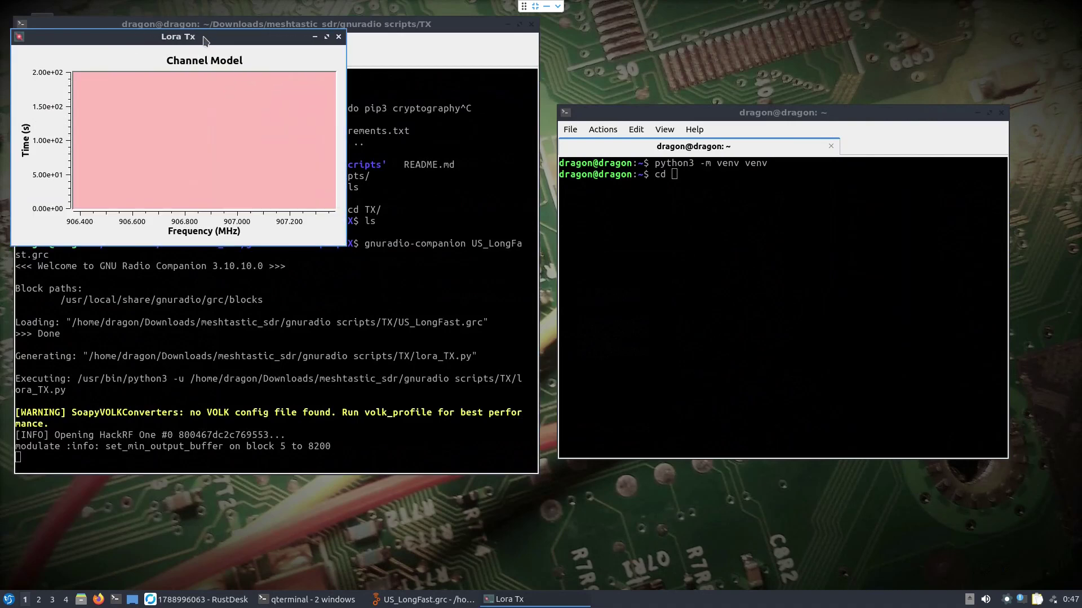
drag(203, 37, 203, 15)
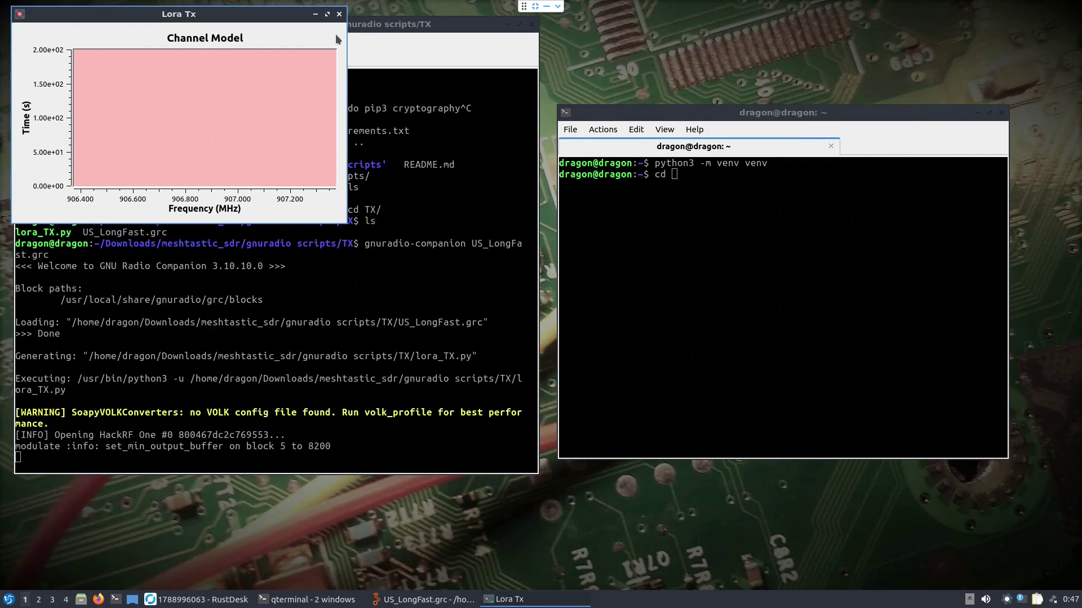
- Minimize the launching terminal, then open and resize a new terminal window
click(507, 26)
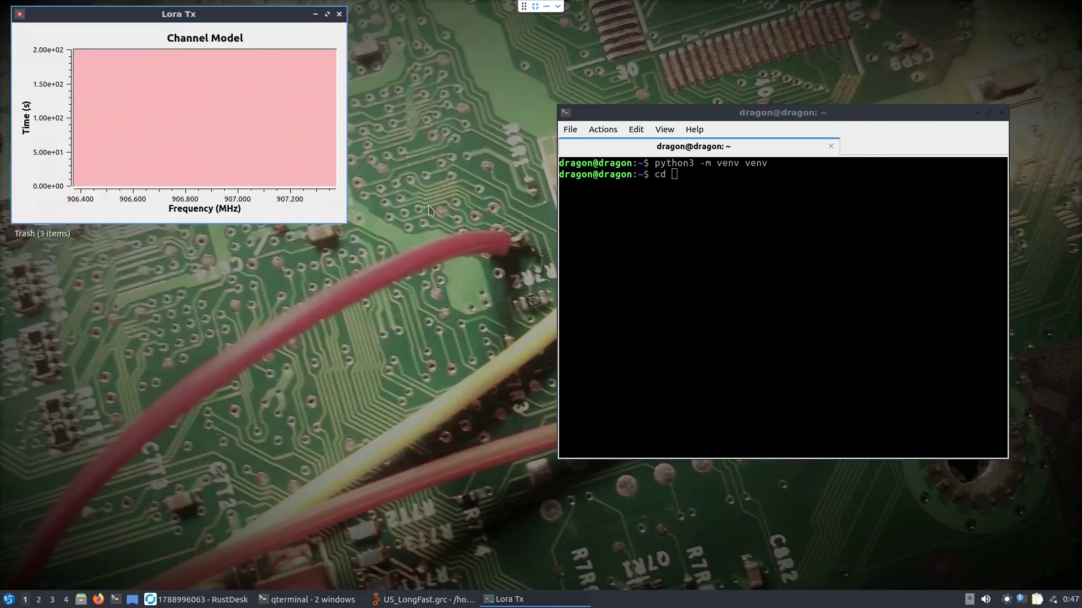
click(116, 600)
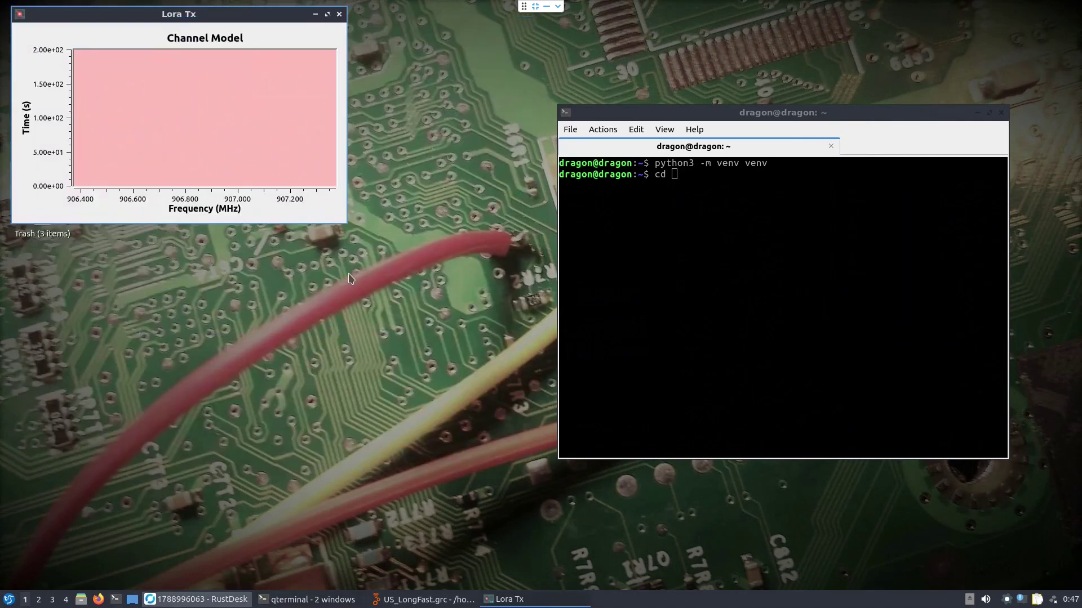
drag(460, 194, 454, 258)
drag(332, 262, 329, 255)
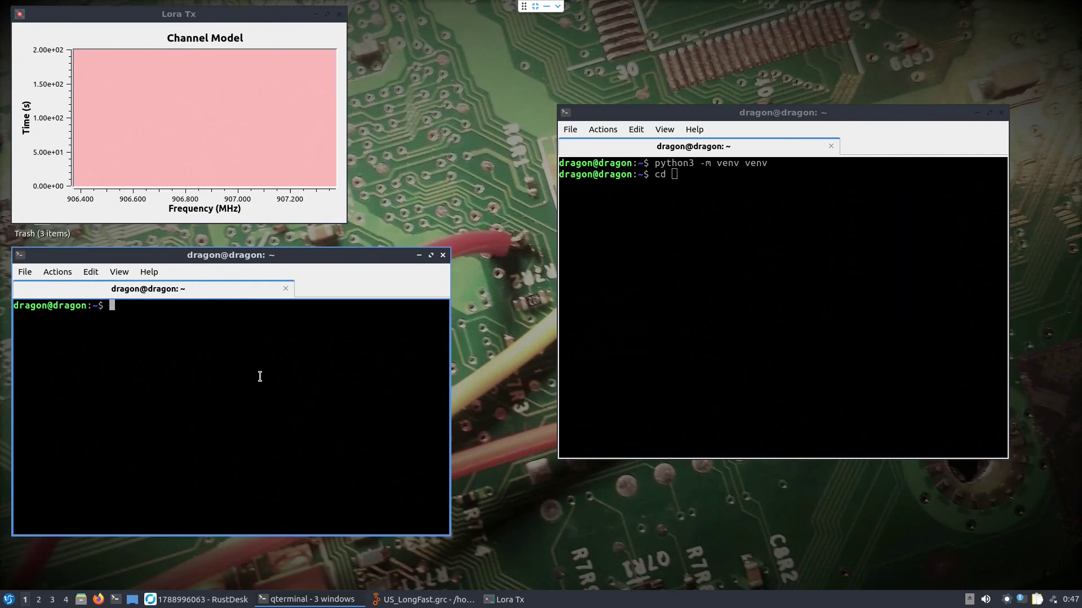
click(260, 376)
- Change into Downloads/meshtastic_sdr/python scripts and list its files
text(cd Dow)
key(Tab)
key(Tab)
key(Tab)
text(m)
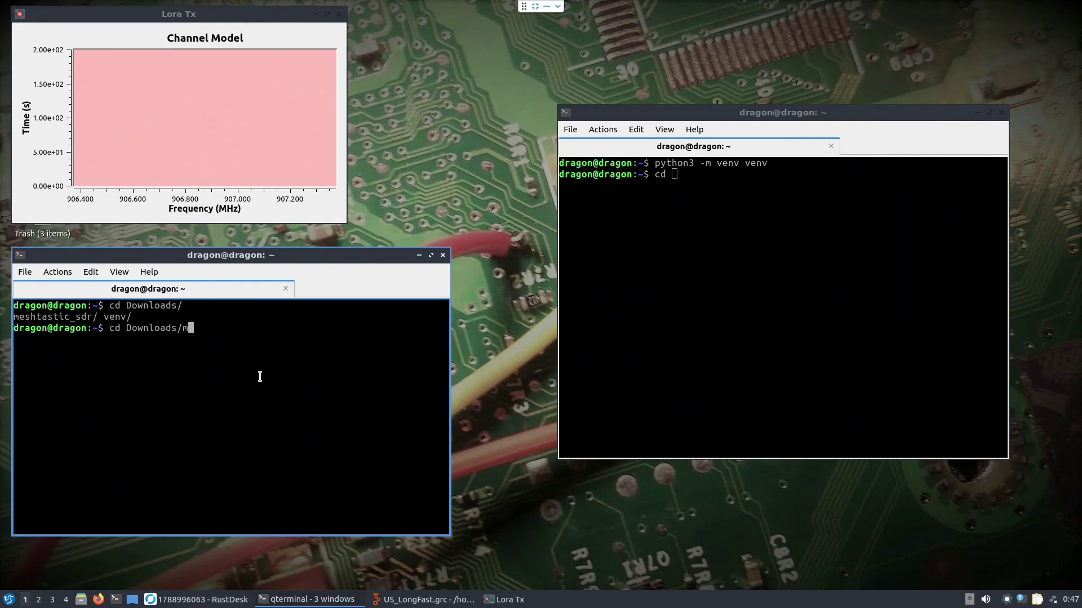
key(Tab)
key(Return)
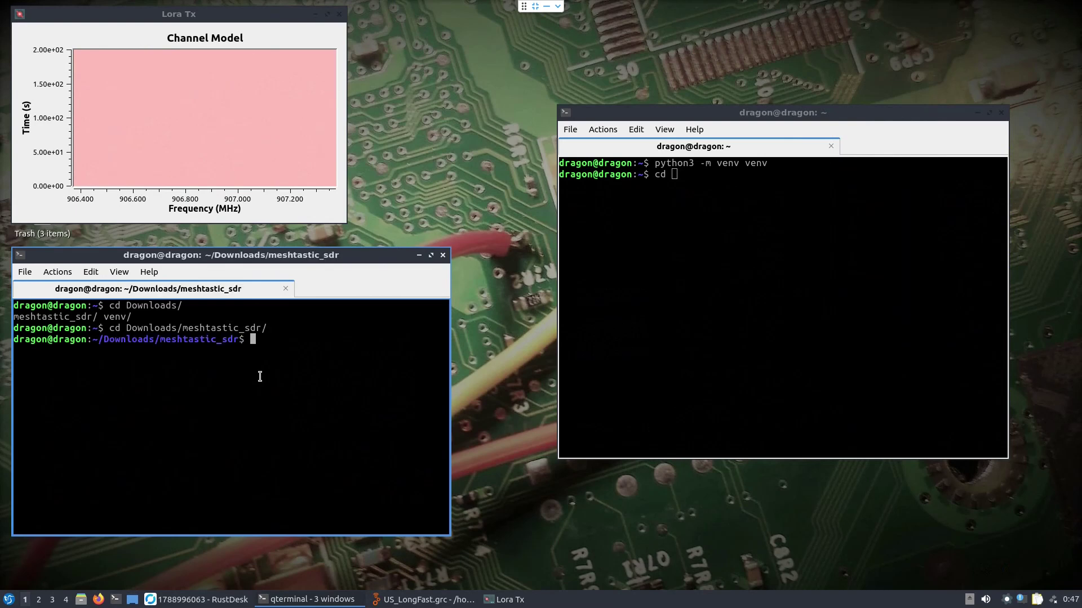
text(cd py)
key(Tab)
key(Return)
text(ls)
key(Return)
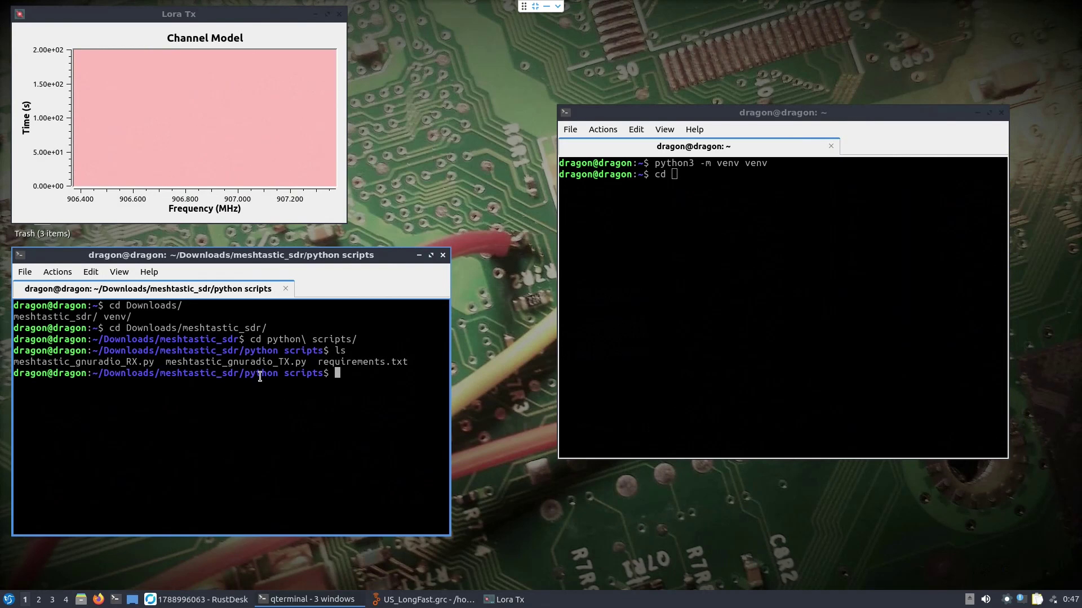
- Recall the 'hello everyone' TX command from history and widen the terminal to fit it
key(Up)
key(Up)
key(Down)
key(Up)
key(Up)
key(Up)
key(Up)
key(Down)
key(Down)
key(Down)
key(Up)
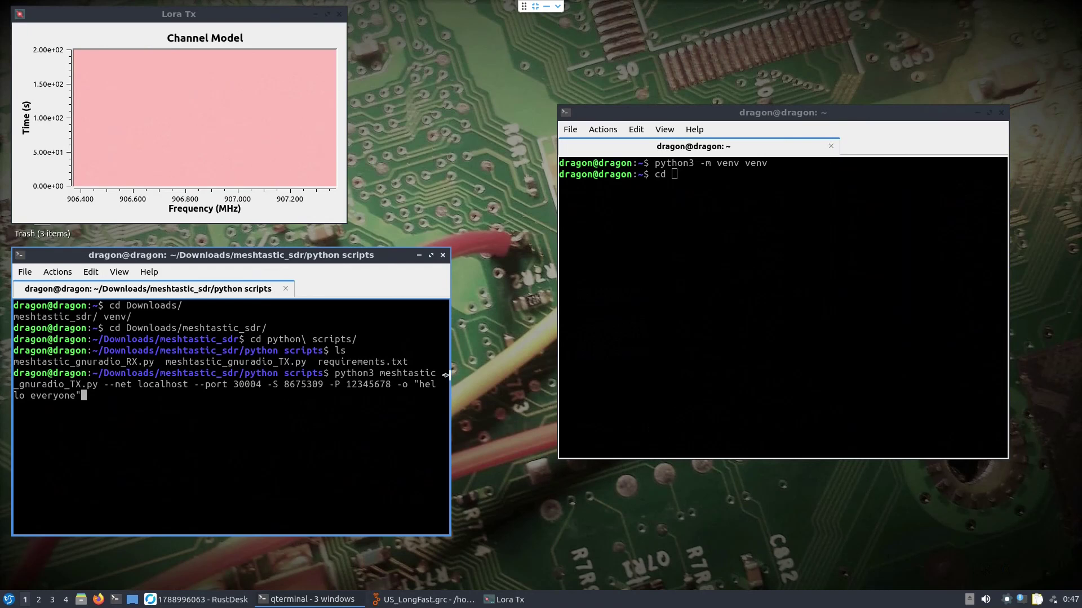
drag(446, 376, 509, 376)
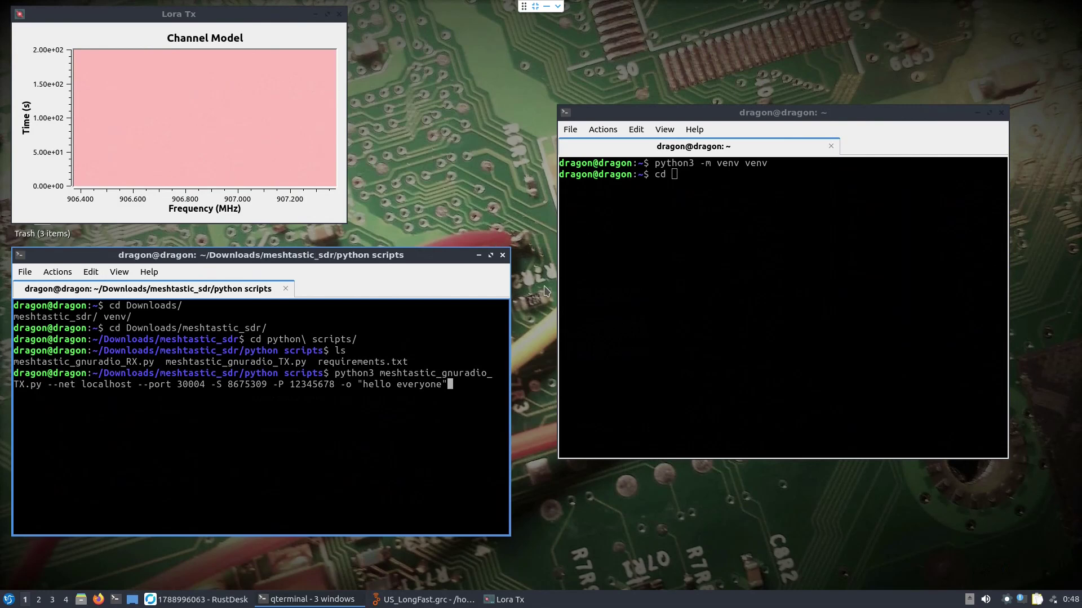
click(637, 279)
- In the right terminal, cancel the pending command and cd into Downloads/meshtastic_sdr/python scripts
key(ctrl+c)
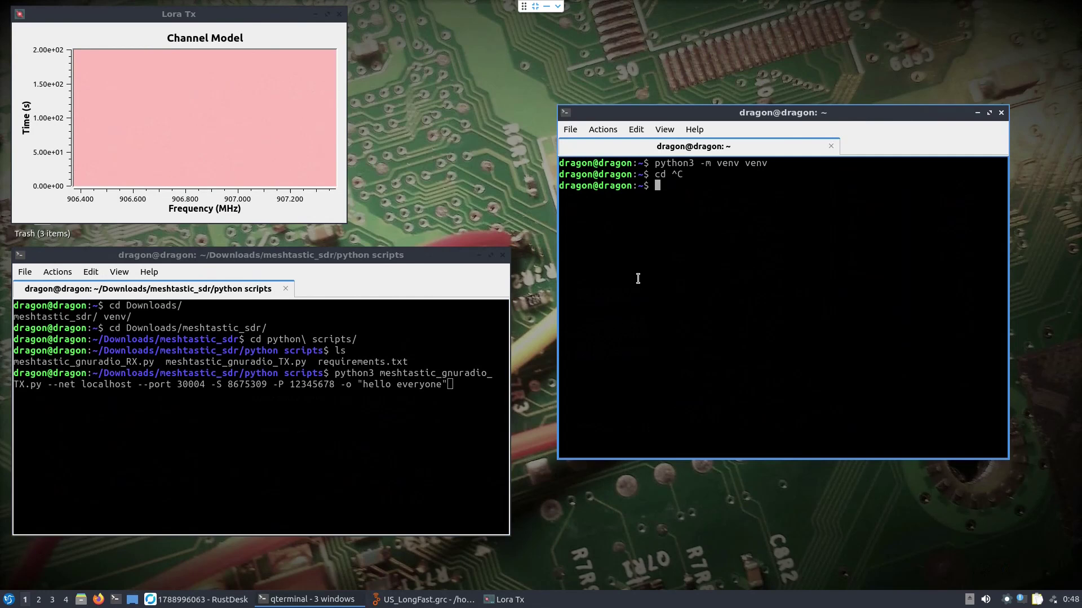
text(cd Downloads/meshtastic_sdr/py)
key(Tab)
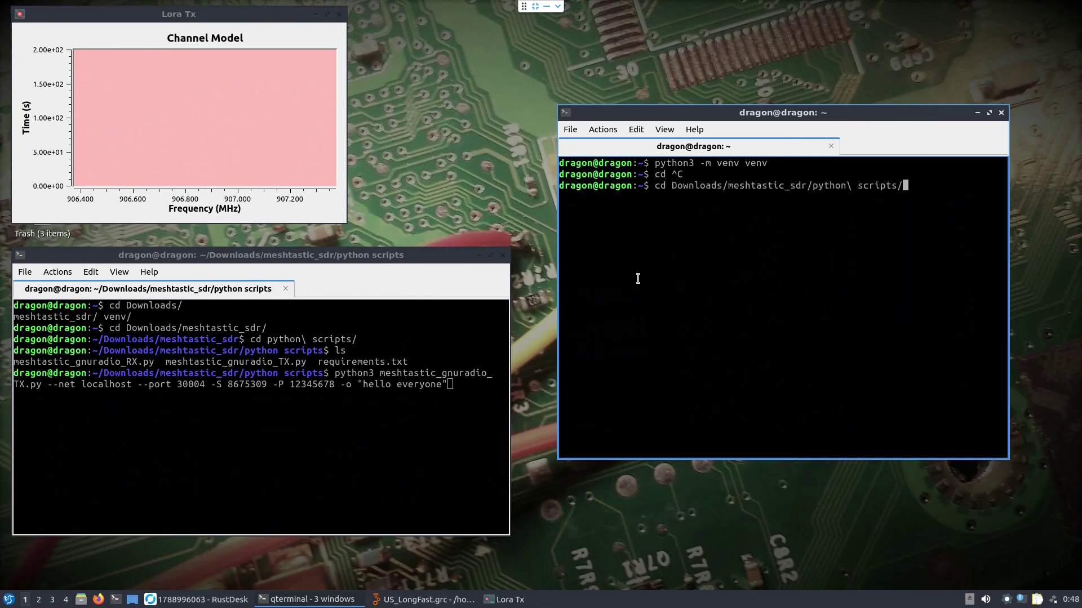
key(Return)
text(ls)
key(Return)
- Show the help text of python3 meshtastic_gnuradio_TX.py -h
text(py)
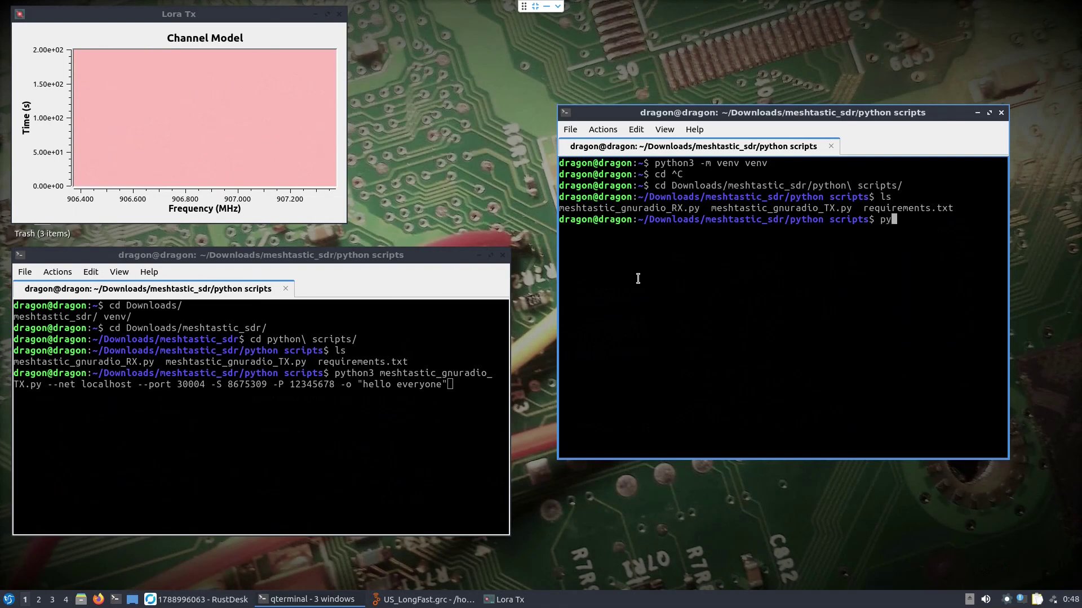
text(thon3 mes)
key(Tab)
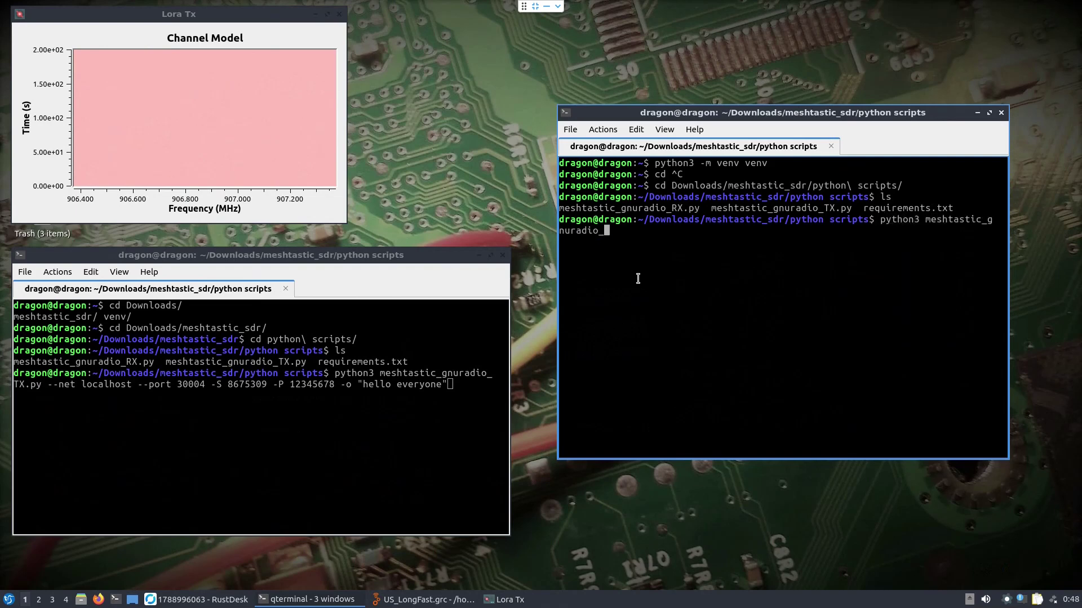
text(T)
key(Tab)
text(-h)
key(Return)
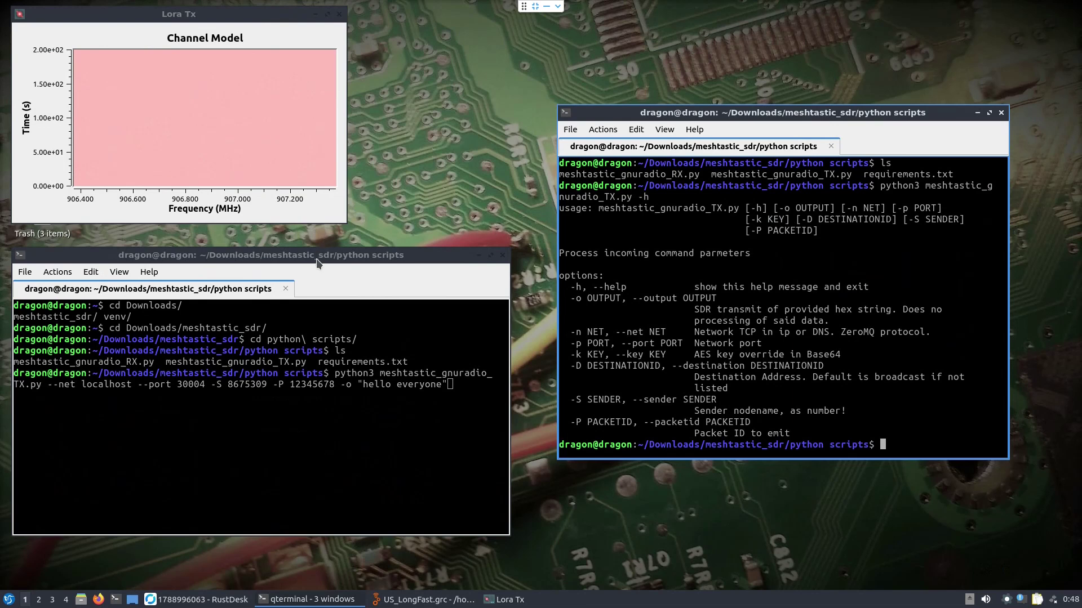
- Run the TX script to send 'hello everyone' to localhost port 30004
drag(317, 263, 317, 260)
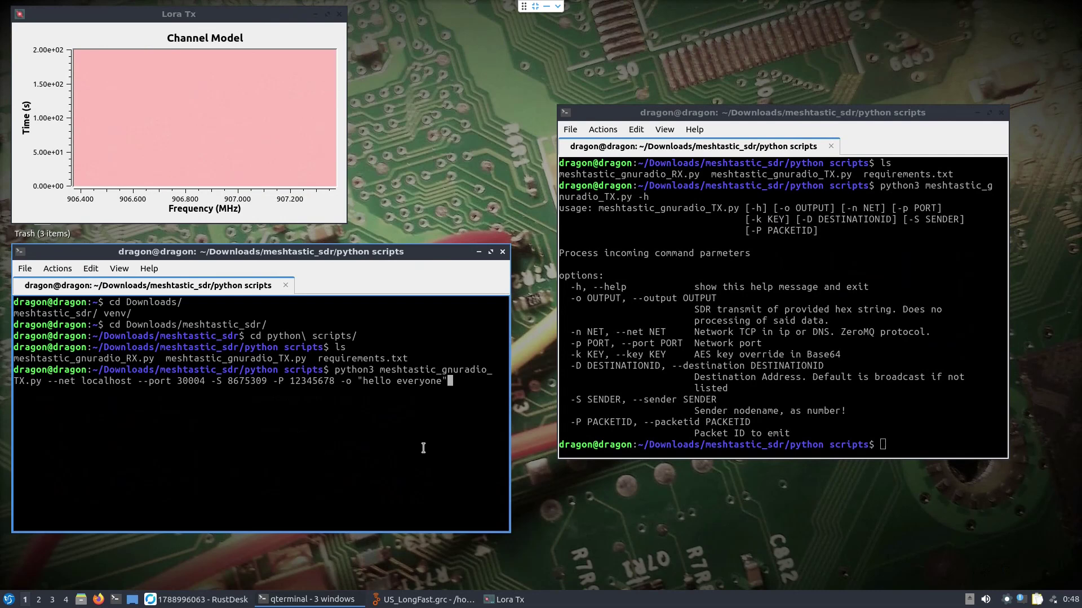
key(Return)
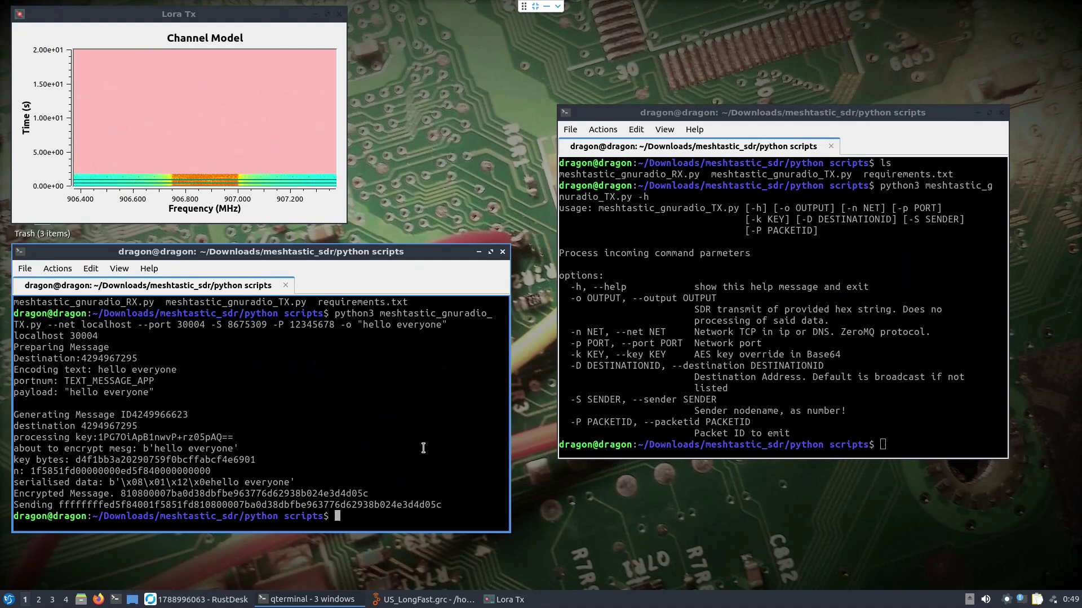
- In the right terminal, go up to meshtastic_sdr, list it, and abandon entering gnuradio scripts
click(856, 425)
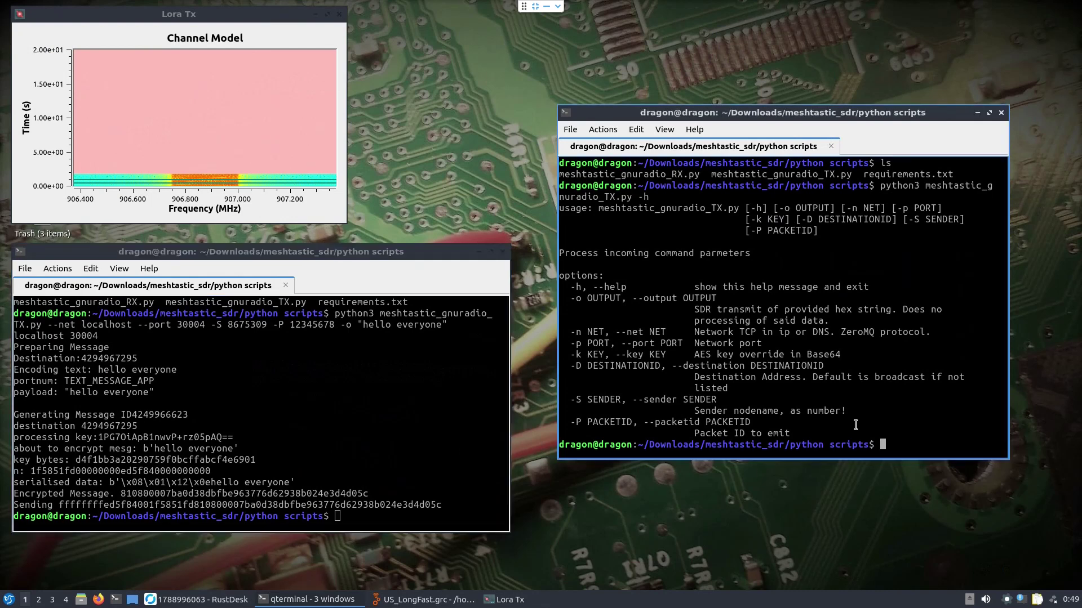
text(cd ..)
key(Return)
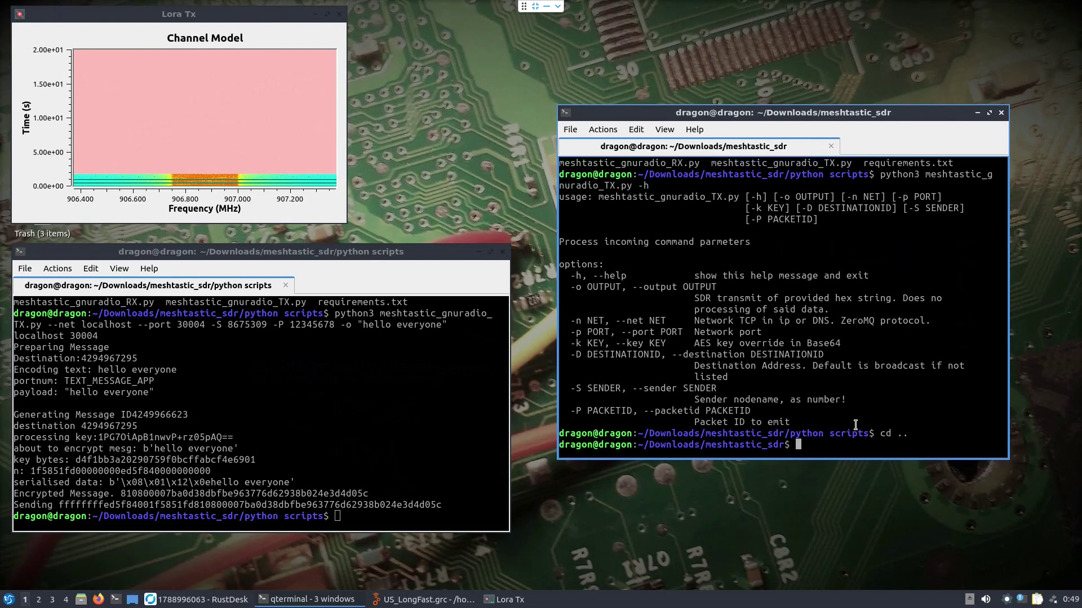
text(ls)
key(Return)
text(cd g)
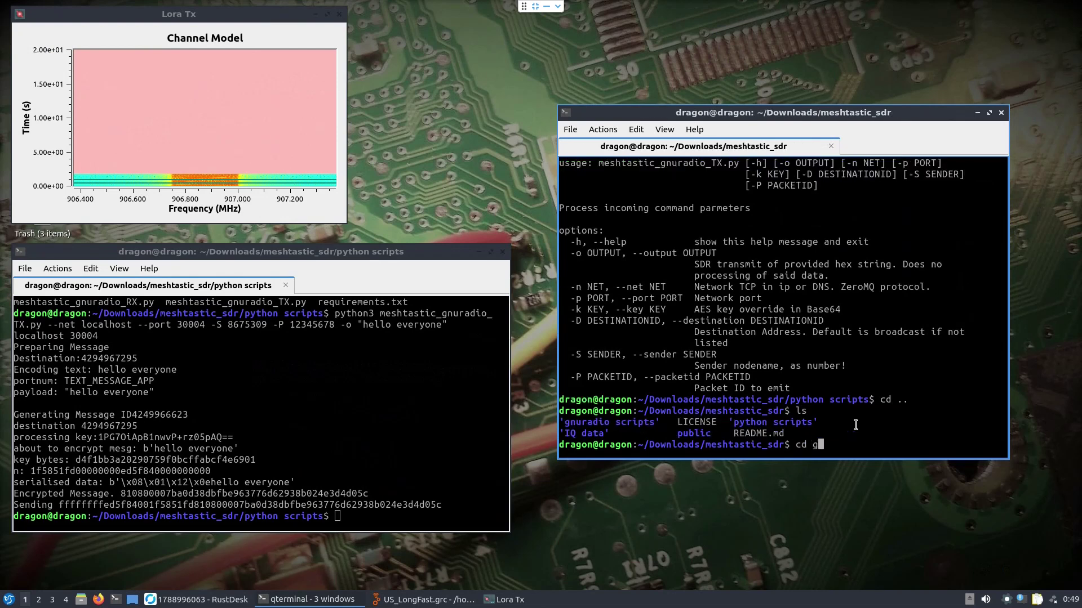
text(n)
key(Tab)
key(ctrl+c)
- Move into /usr/src/gr-lora_sdr and list its source files
text(cd /usr/src/gn)
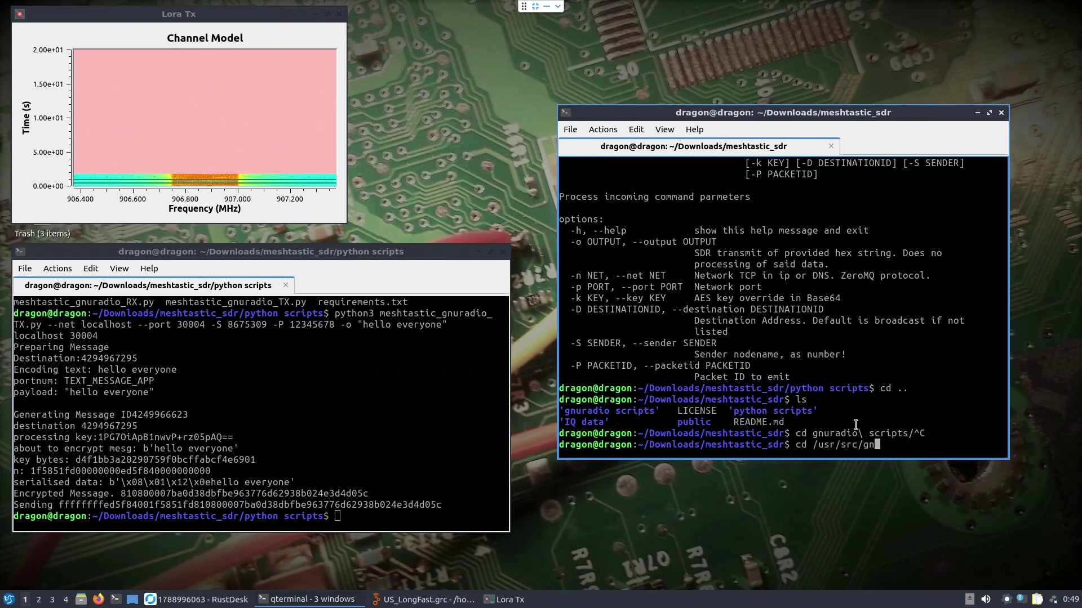
text(lor)
key(BackSpace)
key(BackSpace)
key(BackSpace)
text(gr-lora_)
key(Tab)
key(Return)
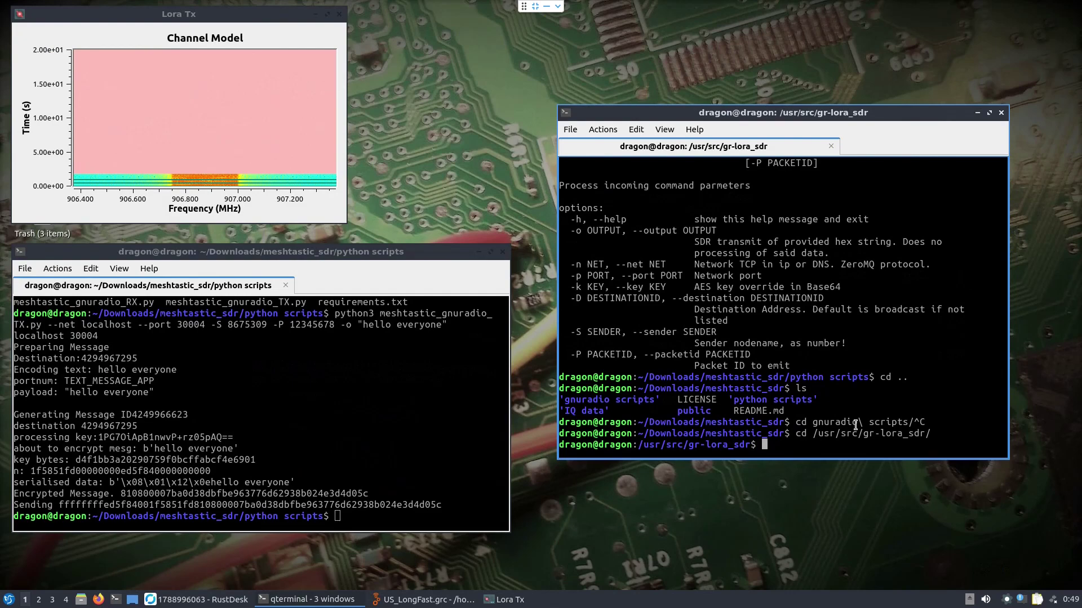
text(ls)
key(Return)
- Create a build folder with sudo, enter it, and run sudo cmake .. there
text(sudo mkdir)
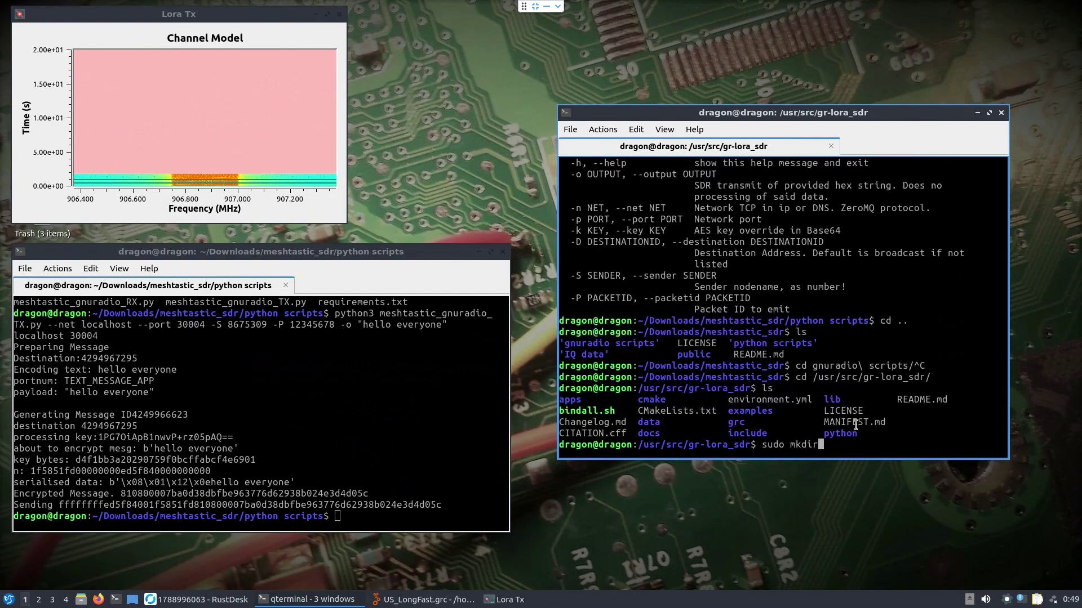
text( build)
key(Return)
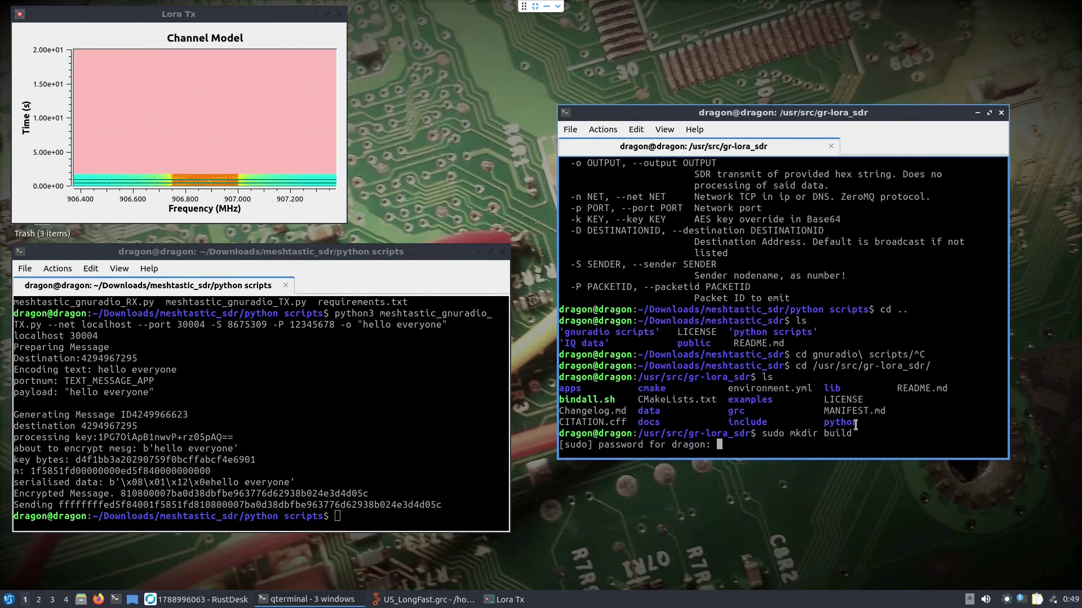
key(Return)
text(cd build/)
key(Return)
text(s)
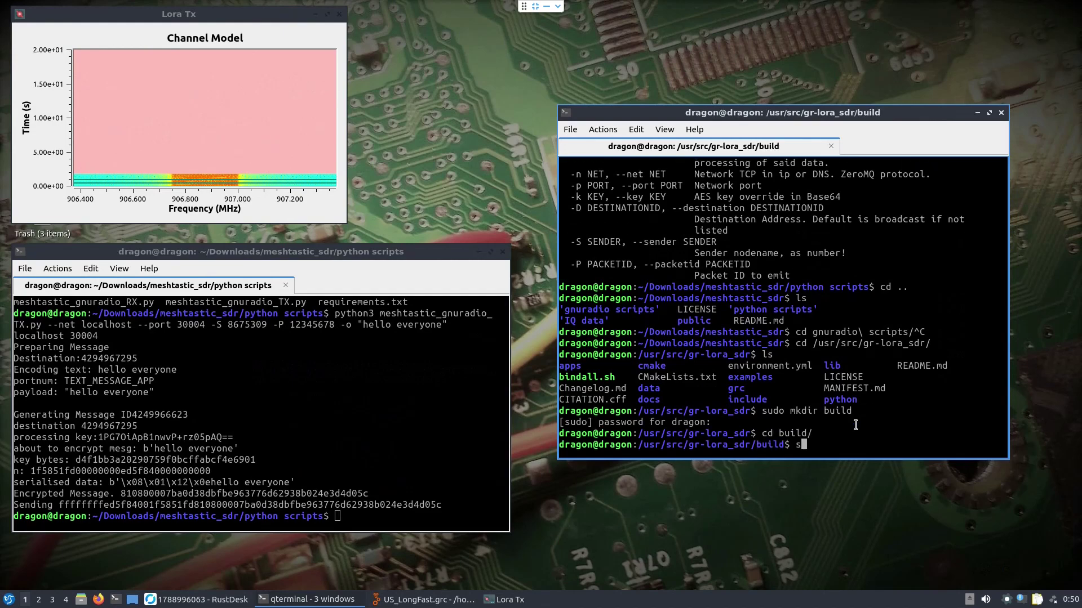
text(udo cmake ..)
key(Return)
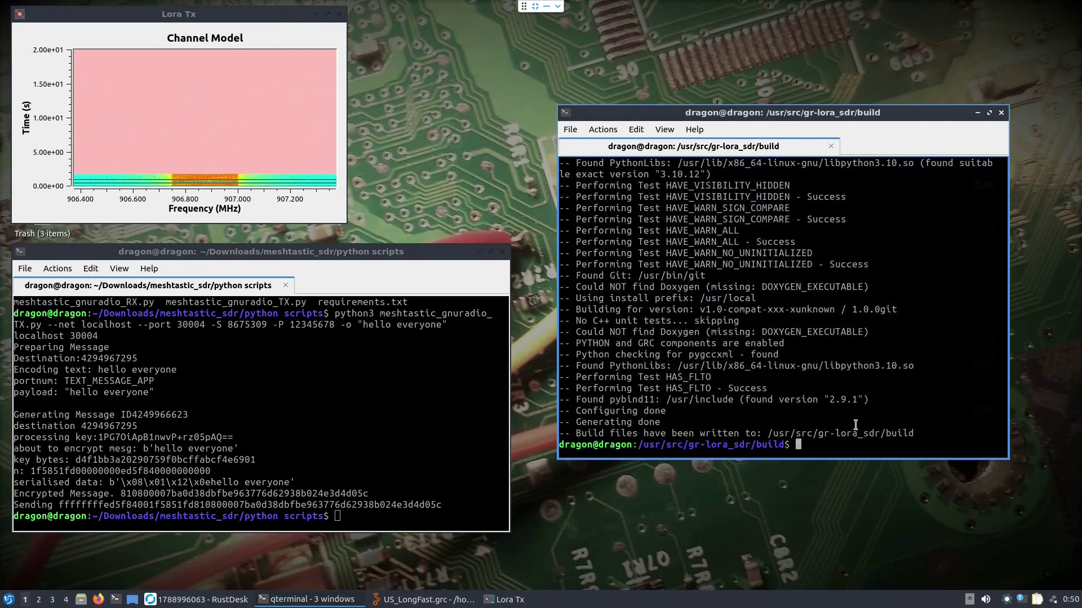
- Start building gr-lora_sdr with sudo make -j4, then abort it with Ctrl+C
text(sudo make -j4)
key(Return)
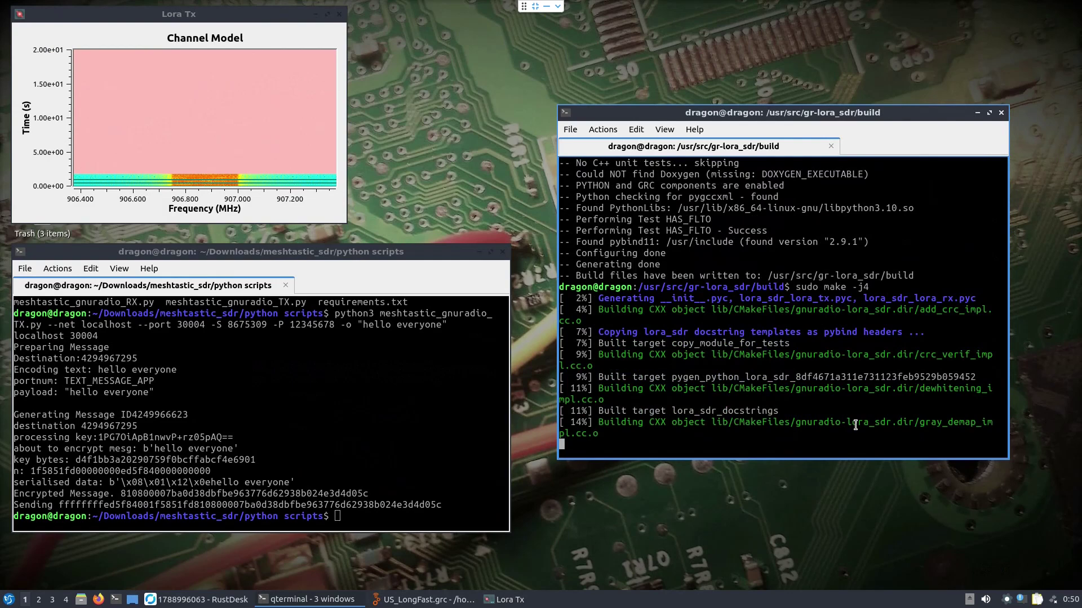
key(ctrl+c)
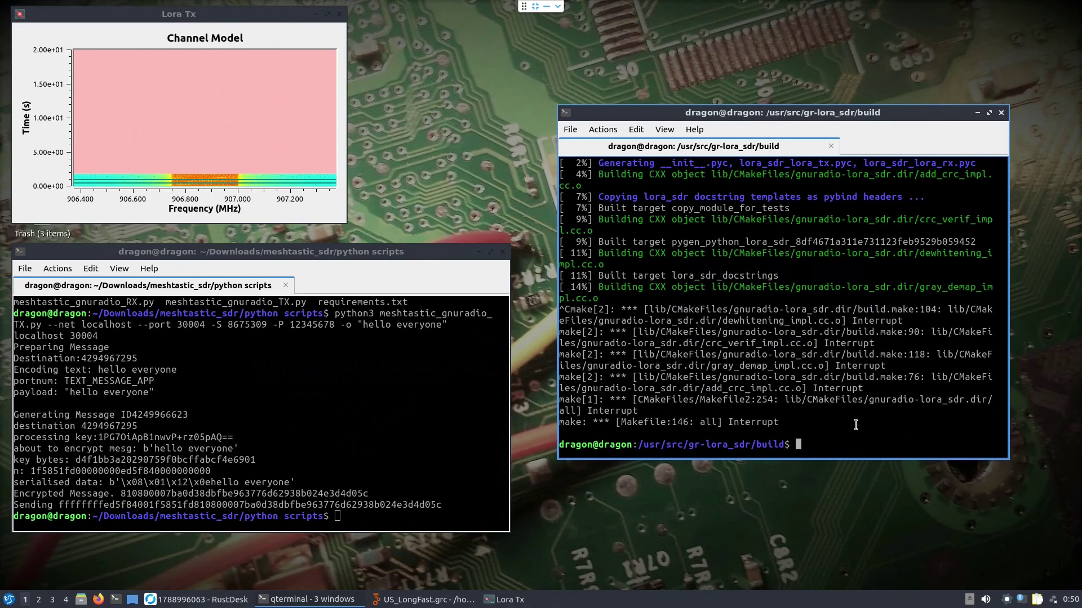
- Type the command sudo checkinstall at the prompt, fixing typos
text(sudo checking)
key(BackSpace)
key(BackSpace)
key(BackSpace)
text(ing)
key(BackSpace)
text(stall)
- Run sudo checkinstall, rename the package to gr-lora_sdr, then cancel packaging
key(Return)
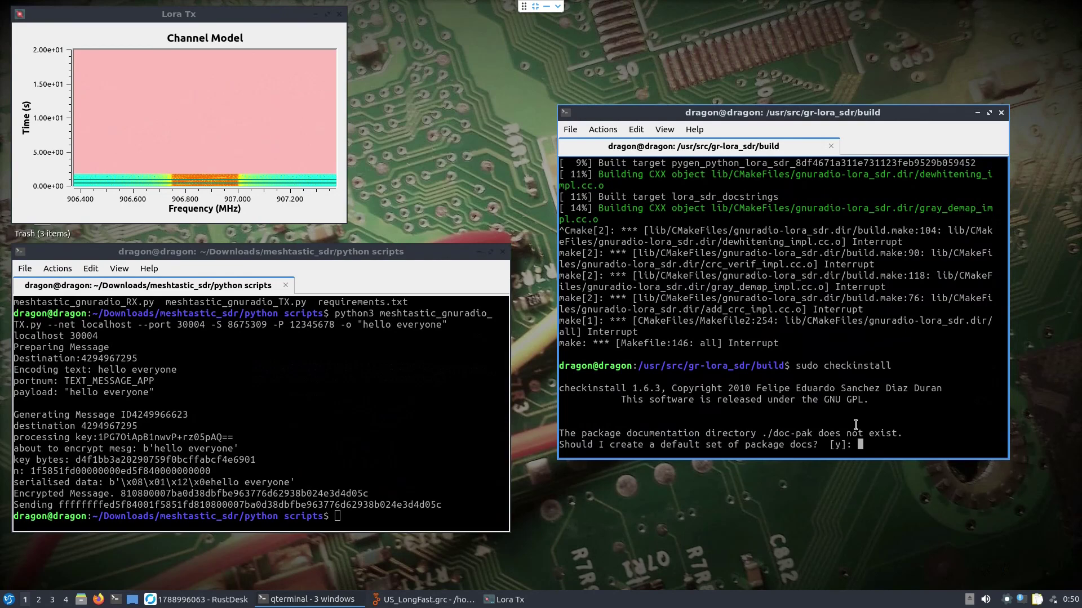
key(Return)
key(Return)
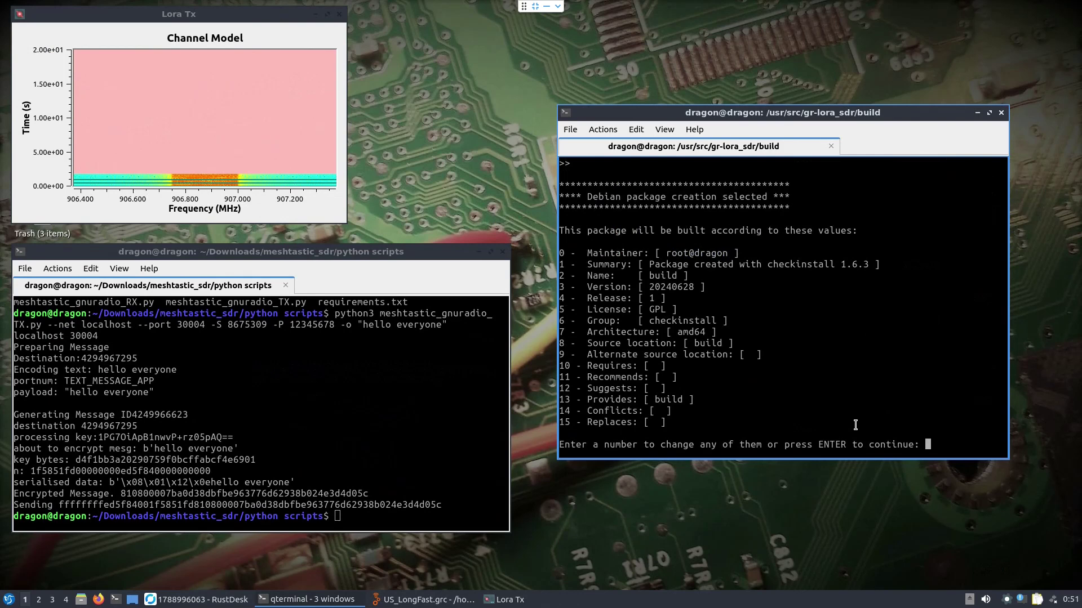
text(2)
key(Return)
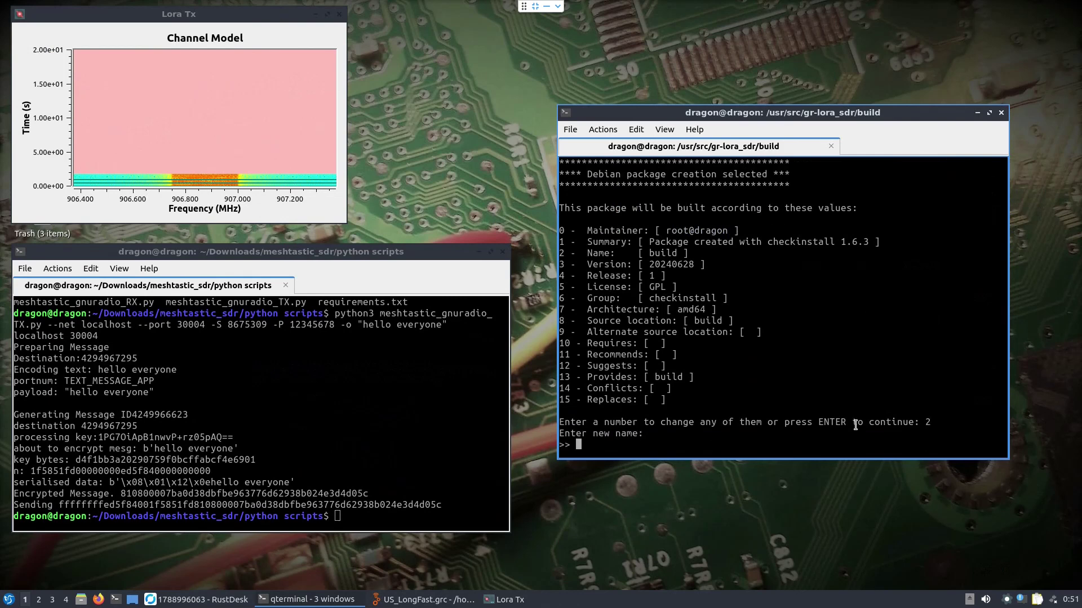
text(gr-lora_sdr)
key(Return)
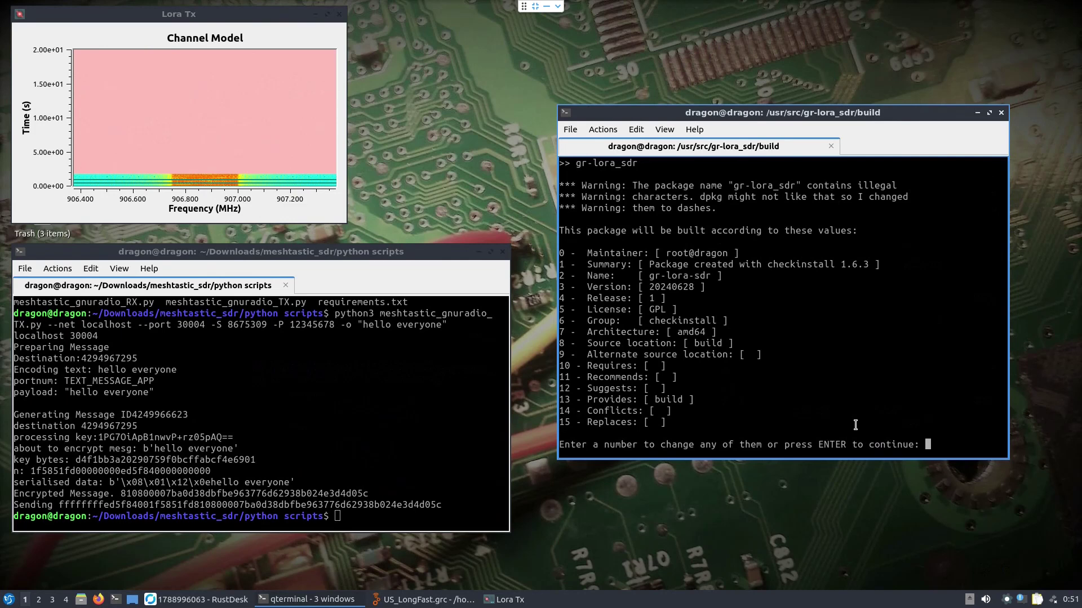
key(ctrl+c)
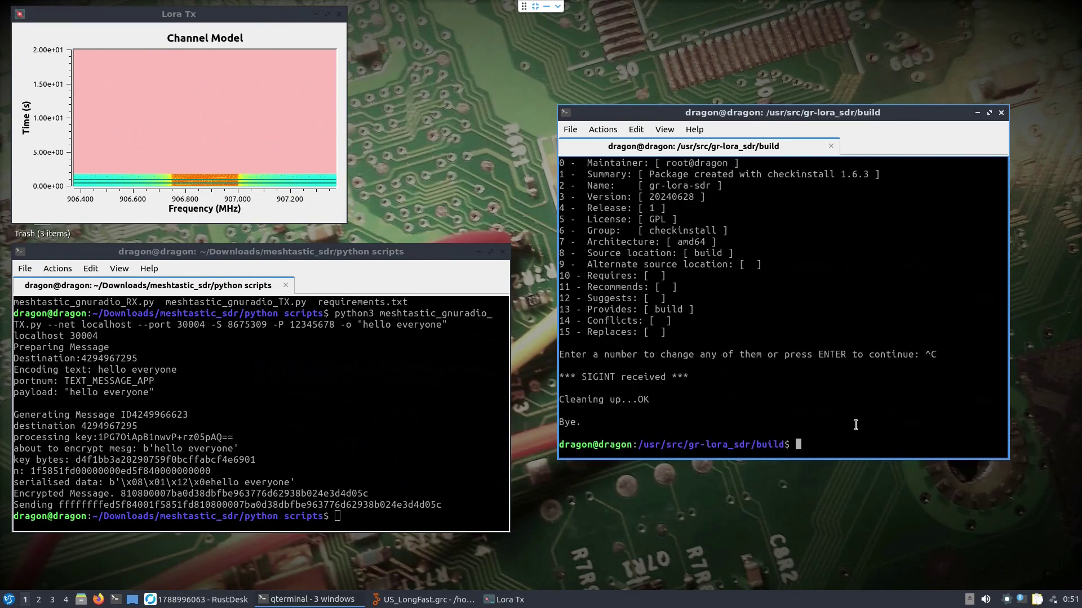
- Prepare the command 'sudo apt remove gr-lora-sdr' at the prompt without running it
text(sudo )
text(ldconfig)
key(BackSpace)
key(BackSpace)
key(BackSpace)
key(BackSpace)
key(BackSpace)
key(BackSpace)
key(BackSpace)
key(BackSpace)
key(BackSpace)
key(BackSpace)
key(BackSpace)
key(BackSpace)
key(BackSpace)
text(sudo apt remo)
text(ve gr-lora)
text(_)
text(s)
key(BackSpace)
key(BackSpace)
key(BackSpace)
key(BackSpace)
key(BackSpace)
key(BackSpace)
key(BackSpace)
key(BackSpace)
key(BackSpace)
text(gr-lo)
key(Tab)
key(Tab)
text(-)
key(Tab)
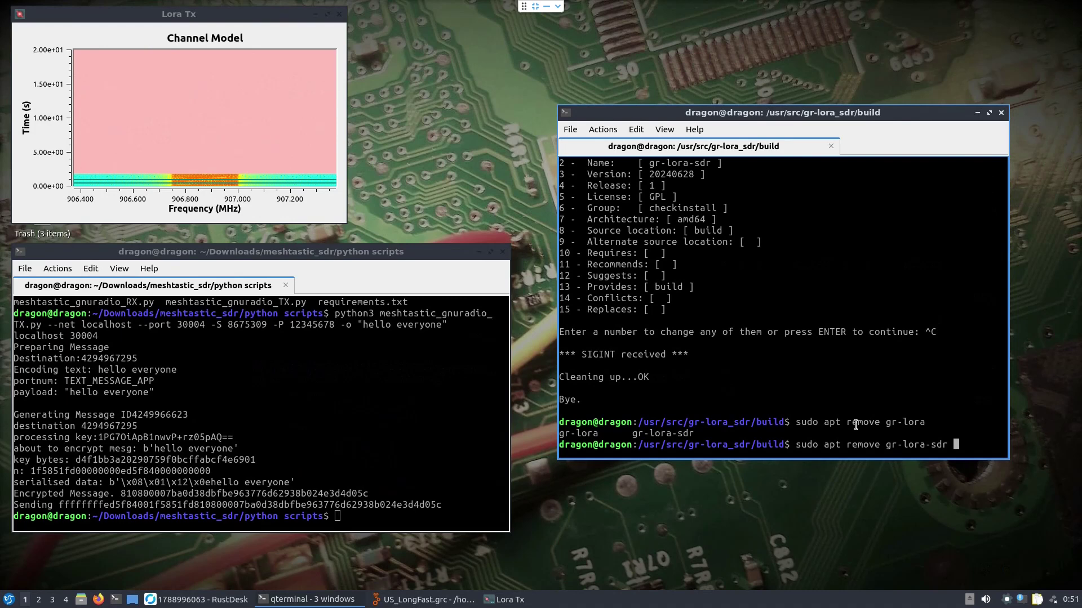
- Cancel the remove command and change into ~/Downloads/meshtastic_sdr/gnuradio scripts, listing its contents
key(ctrl+c)
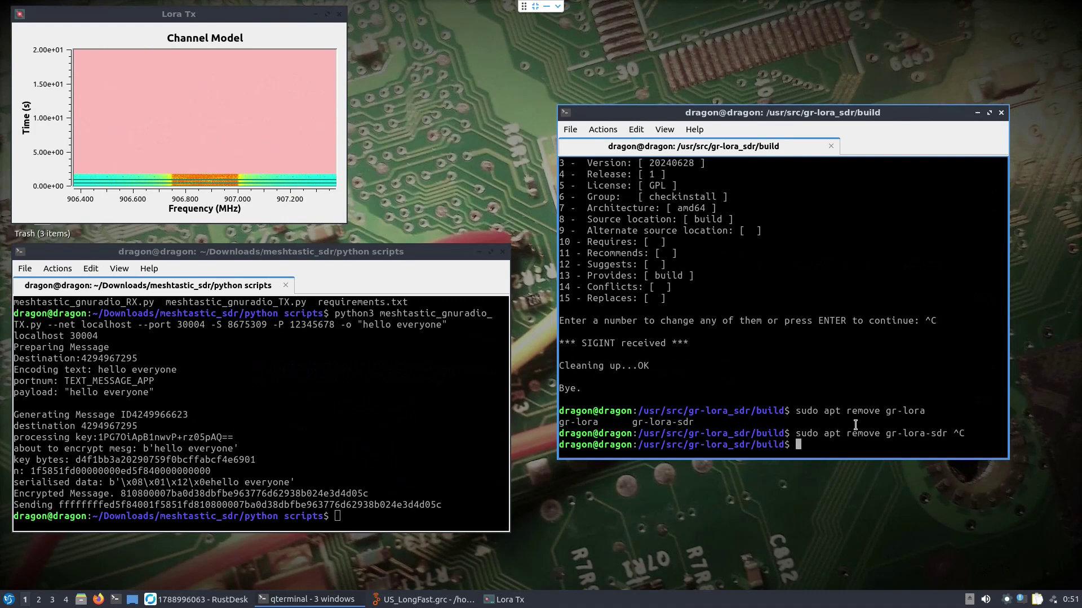
text(cd ..)
key(Return)
text(cd /home/dragon/D)
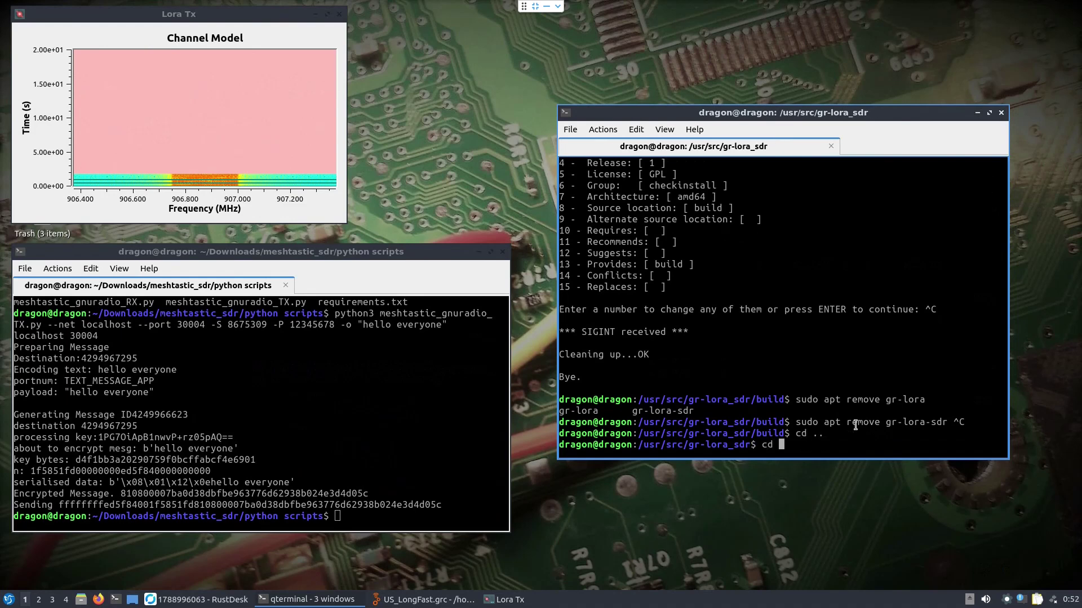
text(ow)
key(Tab)
text(m)
key(Tab)
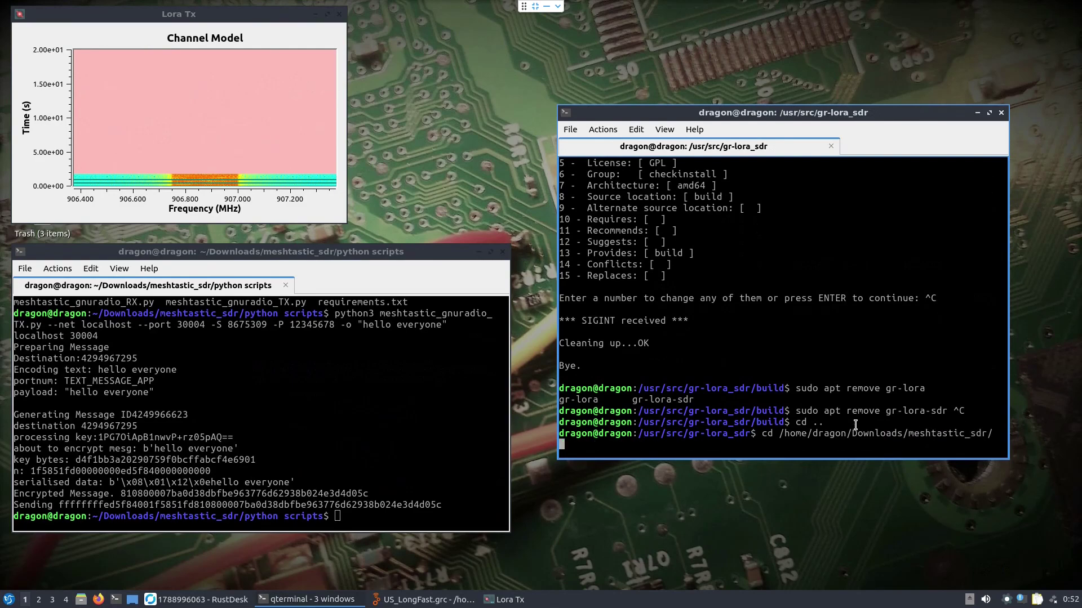
key(Tab)
key(Tab)
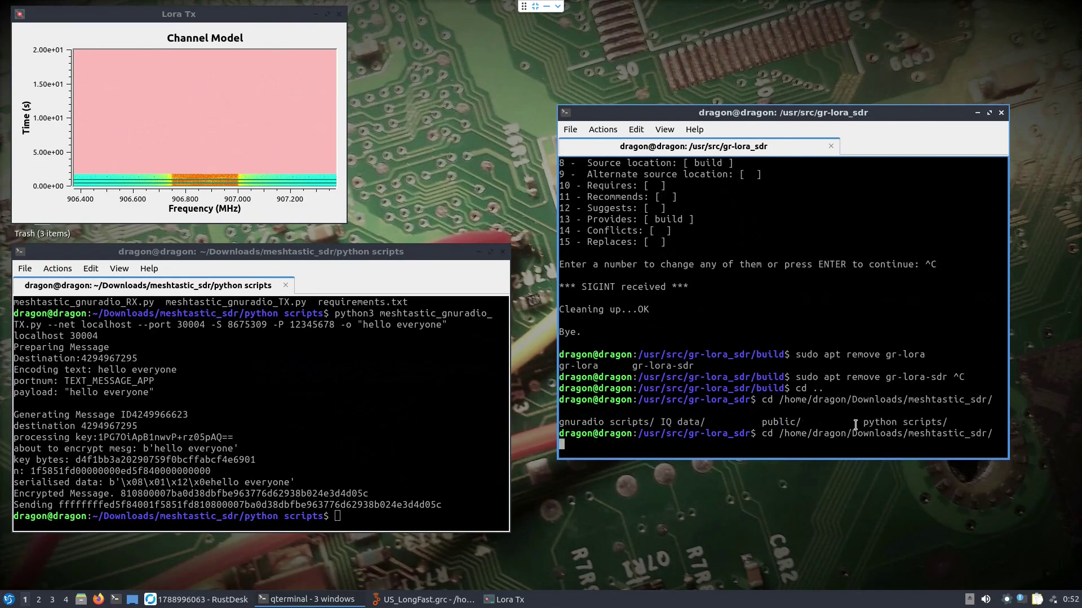
text(gn)
key(Tab)
key(Return)
text(ls)
key(Return)
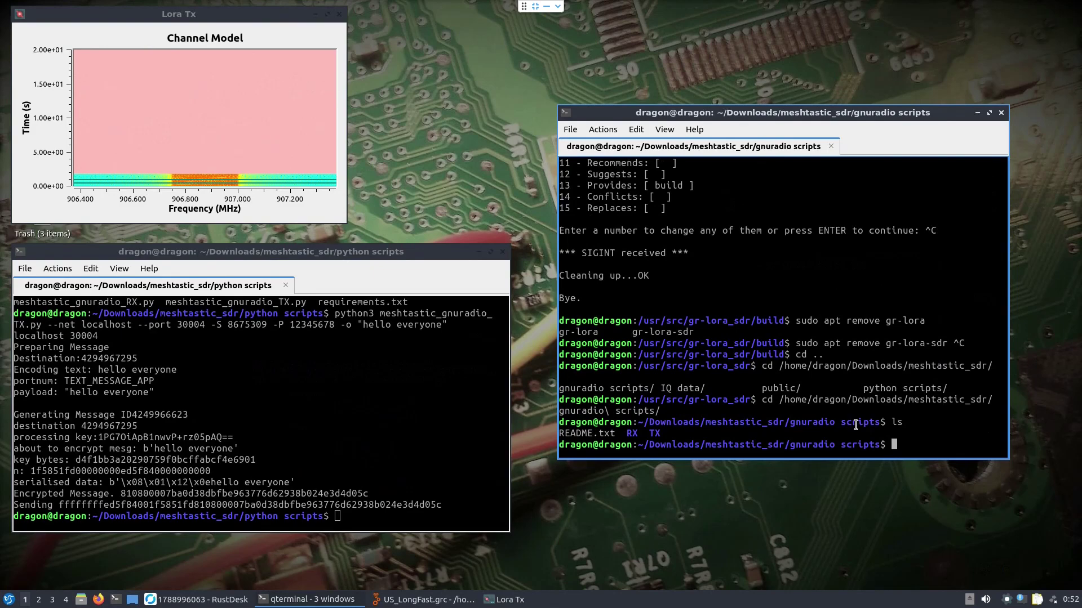
- Enter the RX folder and launch gnuradio-companion with Meshtastic_US_250KHz_RTLSDR.grc
text(cd R)
key(Tab)
key(Return)
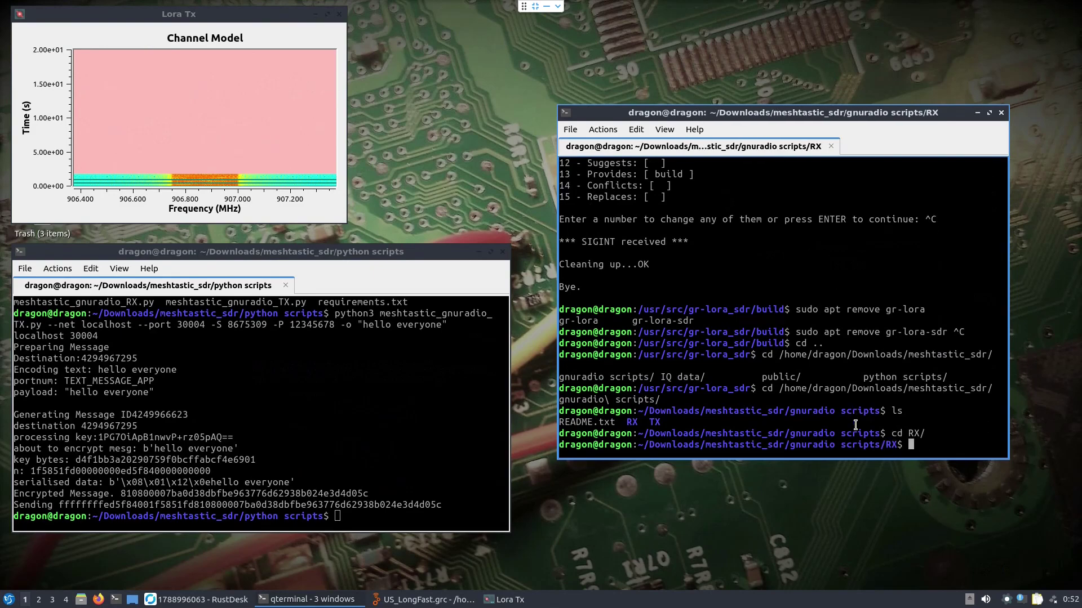
text(ls)
key(Return)
text(gnuradio-co)
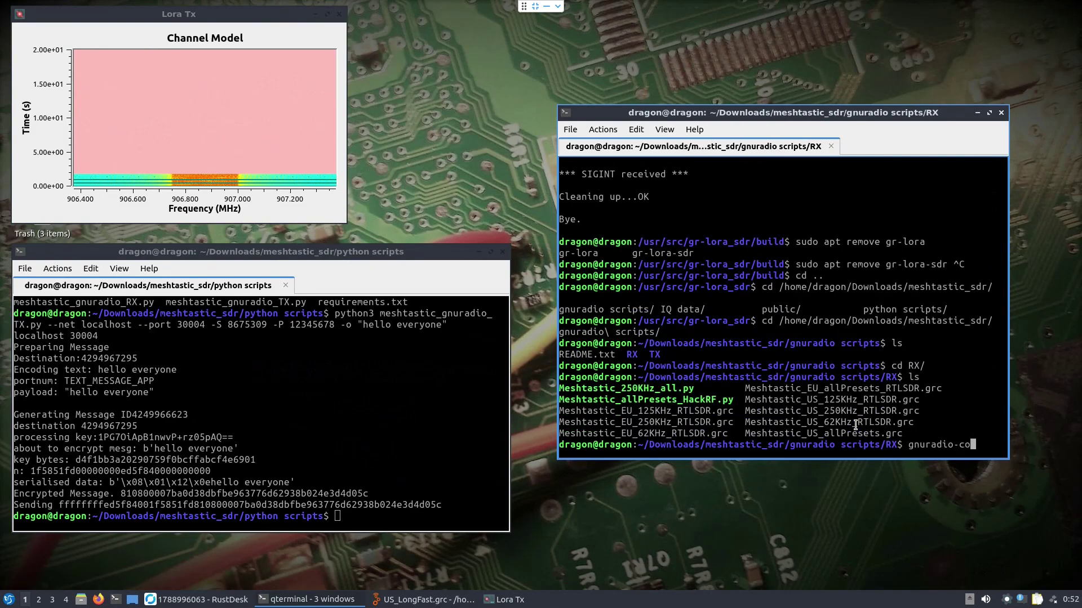
text(mpanion Me)
key(Tab)
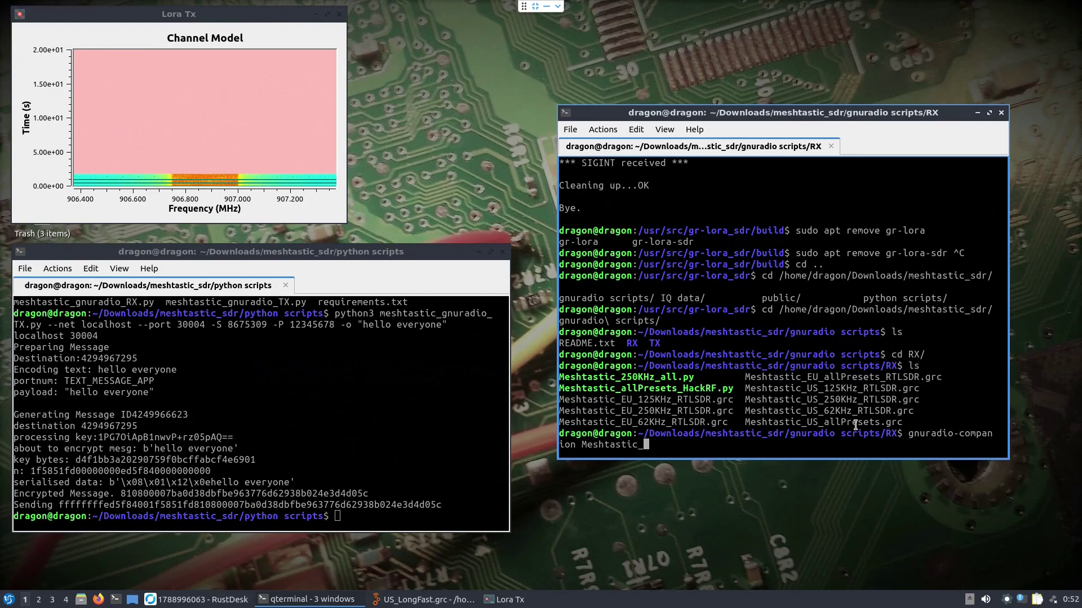
text(U)
key(Tab)
text(25)
key(Tab)
key(Return)
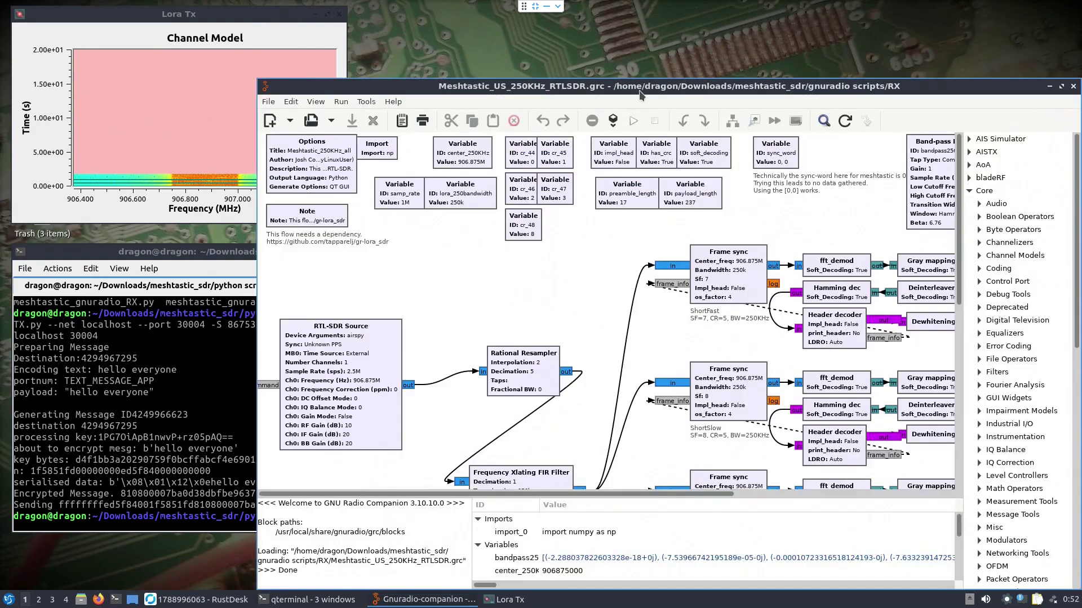
drag(639, 86, 597, 43)
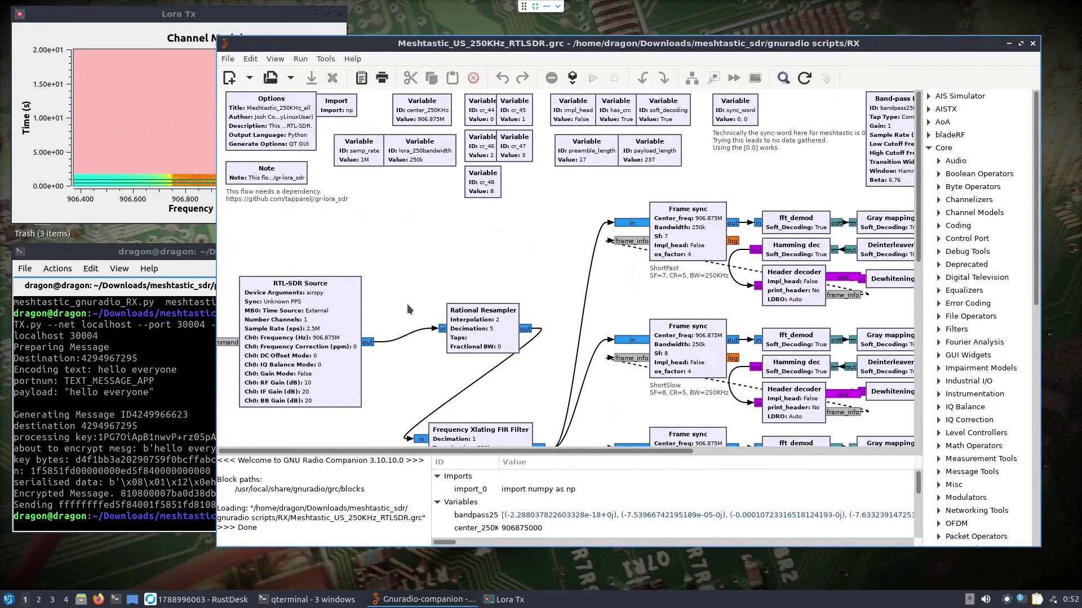
- Inspect the RTL-SDR Source properties without changes, then move the Rational Resampler up-left
double_click(340, 331)
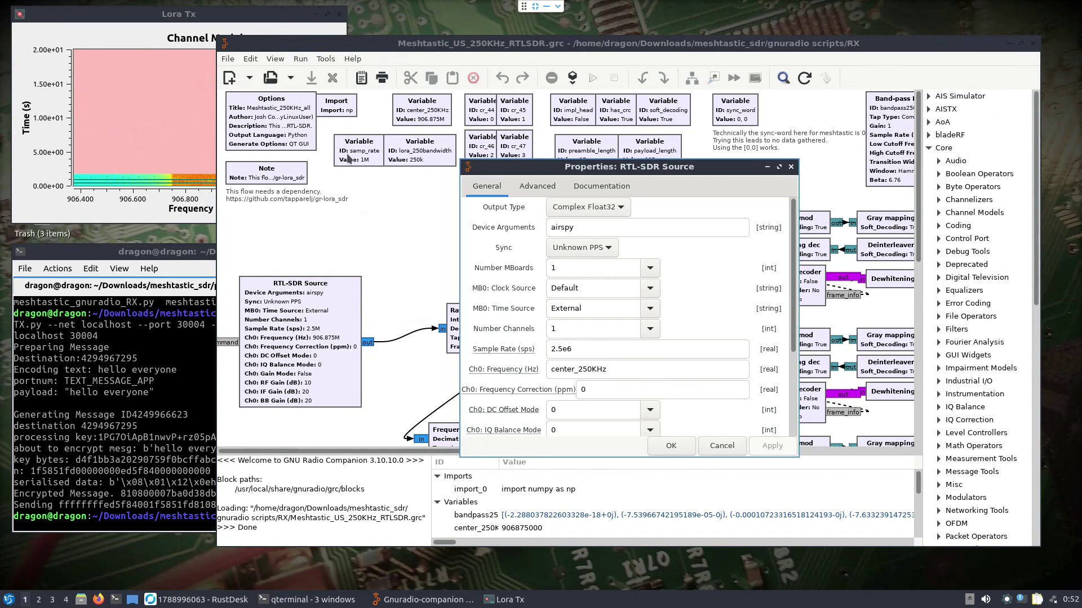
mouse_move(595, 352)
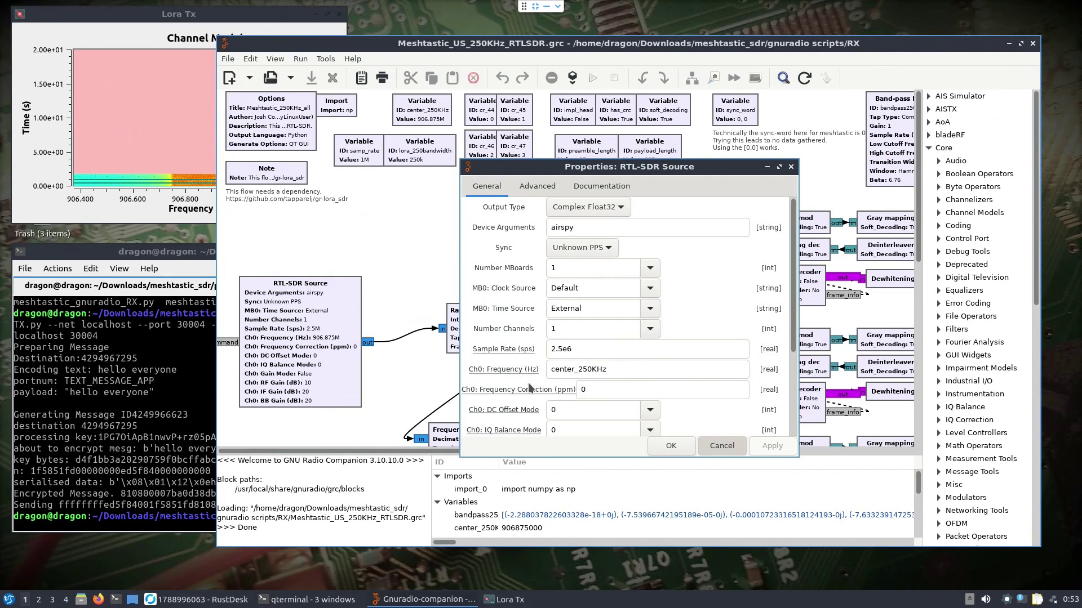
click(723, 446)
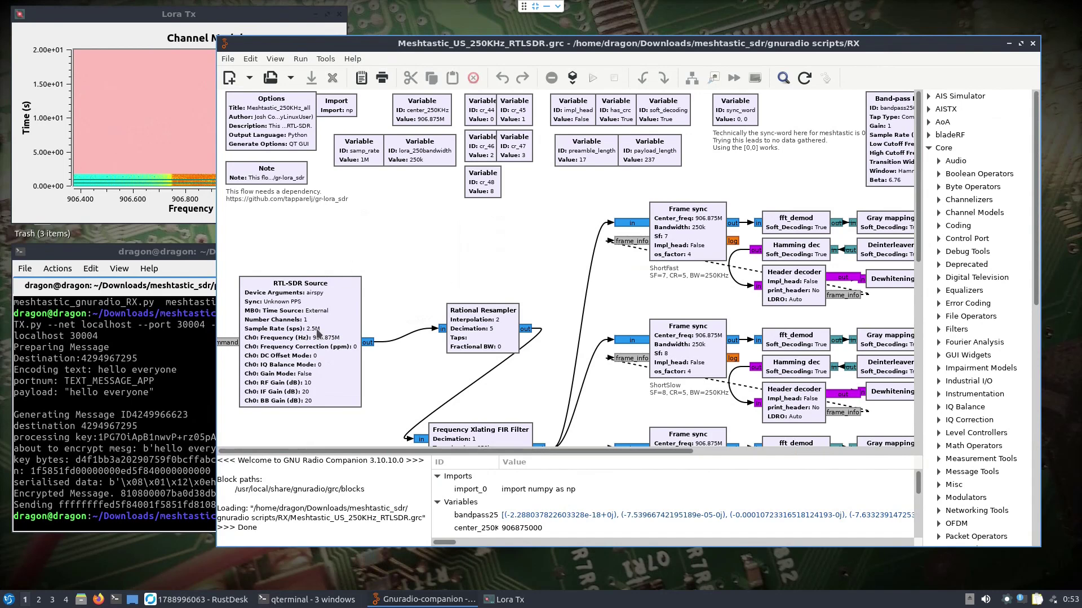
drag(476, 324, 427, 308)
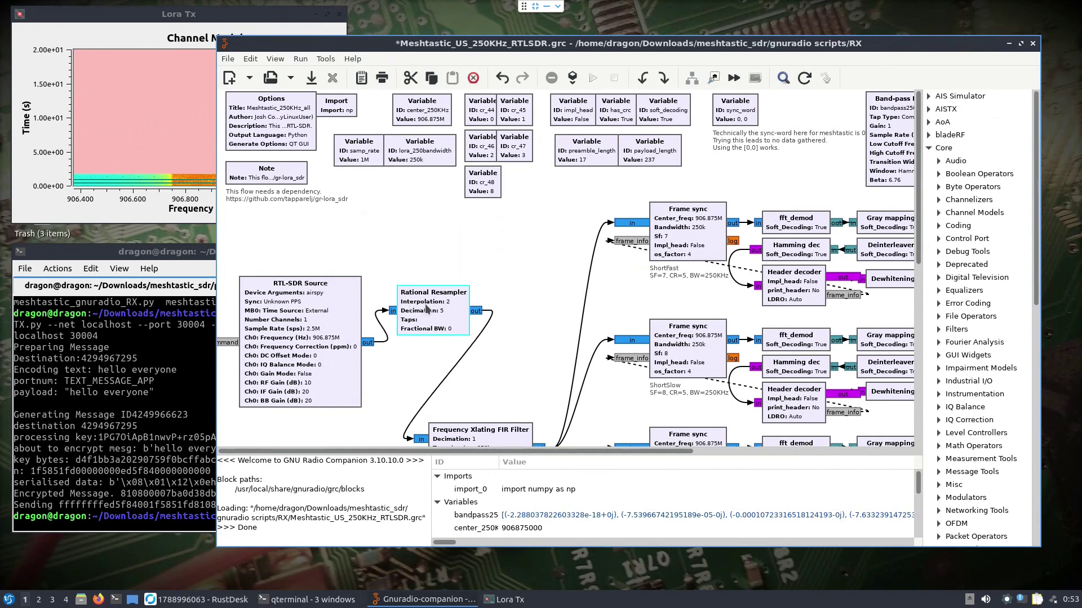
- Scroll to the ZMQ PUB Sink blocks and execute the flowgraph as Meshtastic_250KHz_all.py
scroll(684, 338, down, 10)
scroll(684, 338, right, 8)
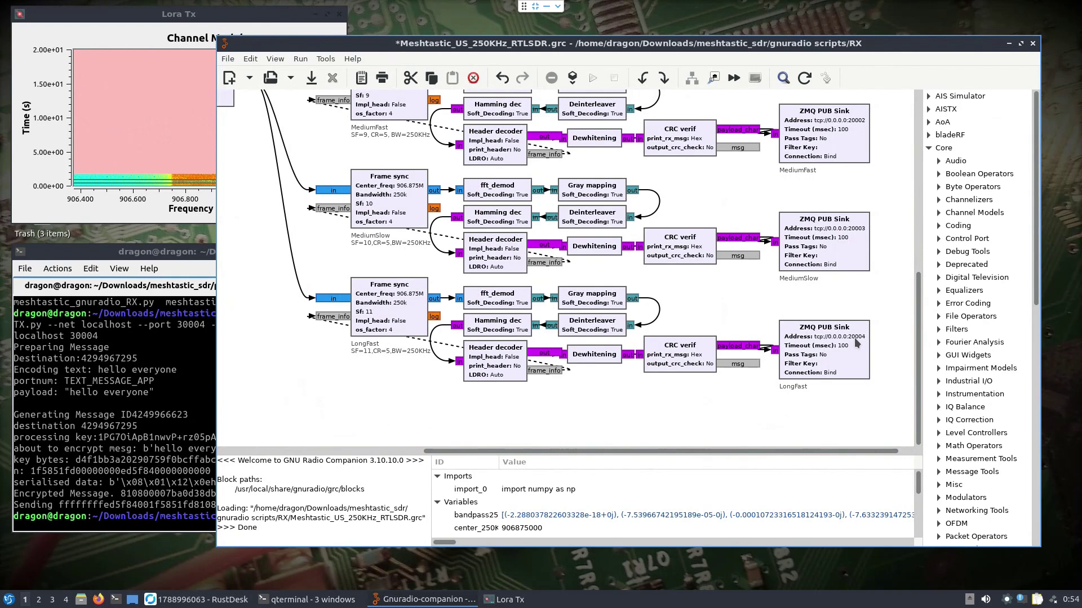
click(593, 79)
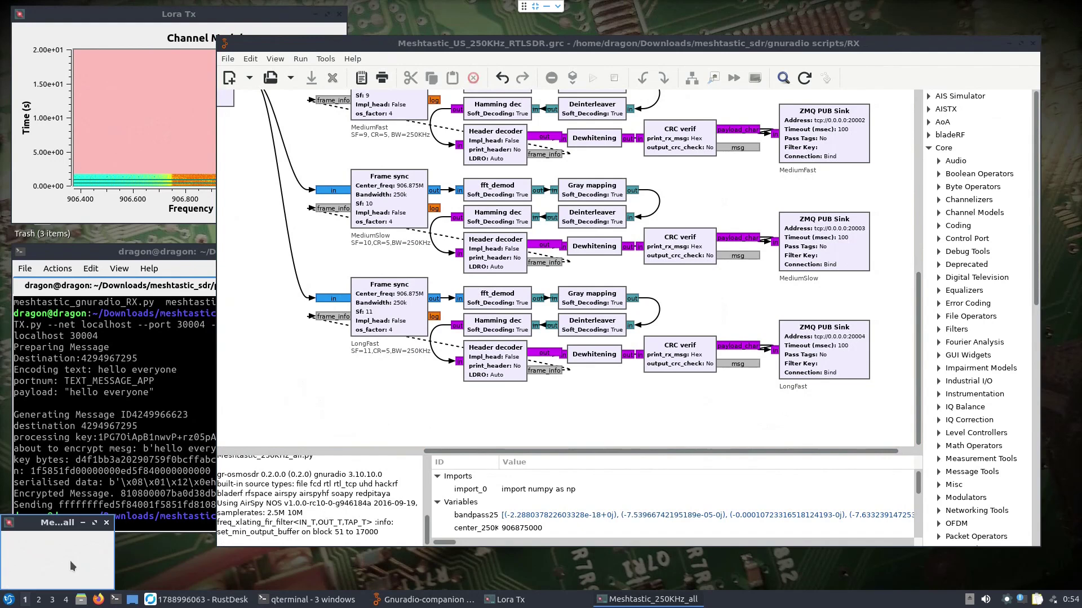
- Move the Meshtastic_250KHz_all window up, then minimize the flowgraph editor and RX run terminal
drag(28, 522, 442, 19)
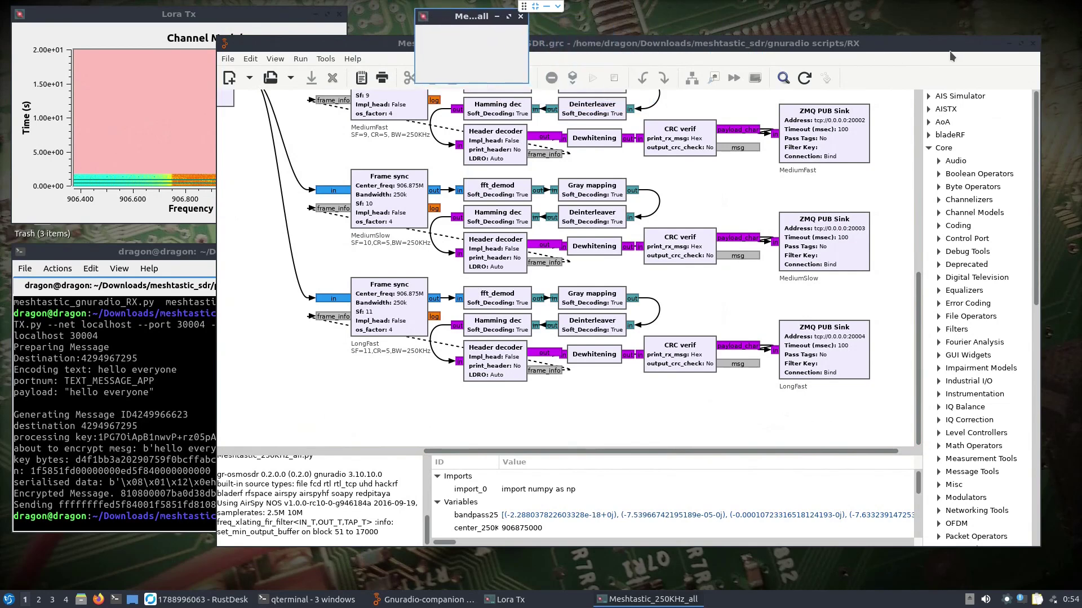
click(1008, 49)
click(1009, 45)
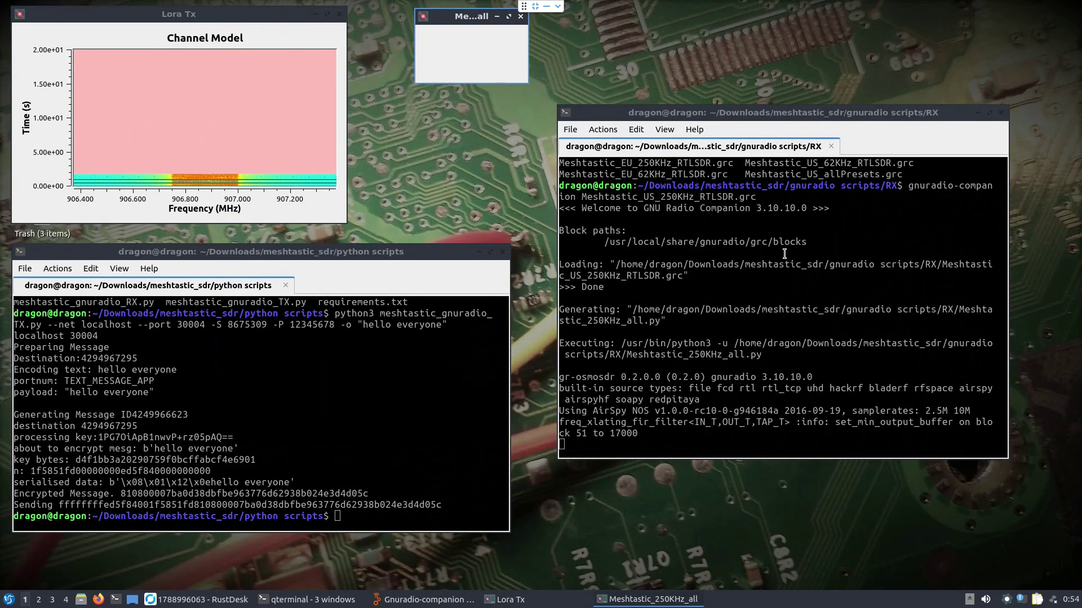
click(977, 114)
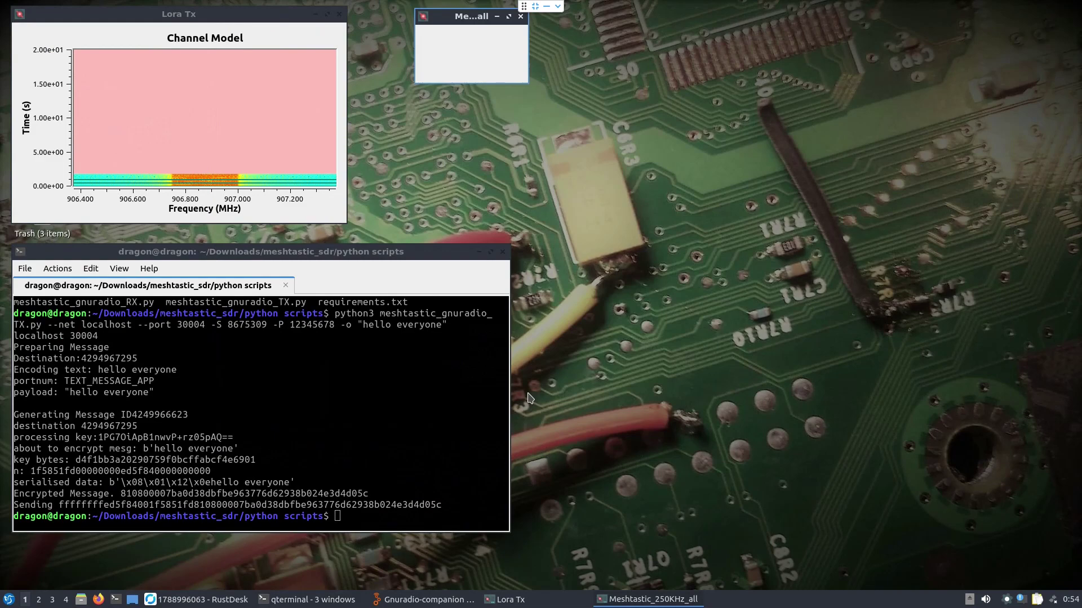
- Open a new QTerminal window and place it beside the TX output
click(115, 598)
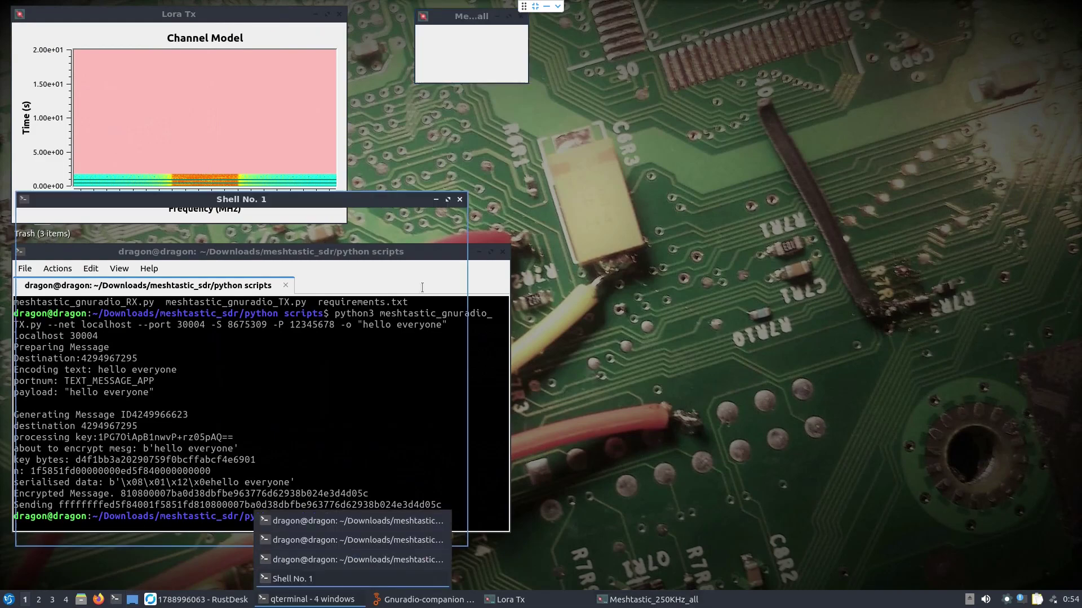
drag(290, 204, 835, 176)
drag(818, 176, 821, 189)
- Change into ~/Downloads/meshtastic_sdr and list it, then return to ~/Downloads and list it
text(cd Dow)
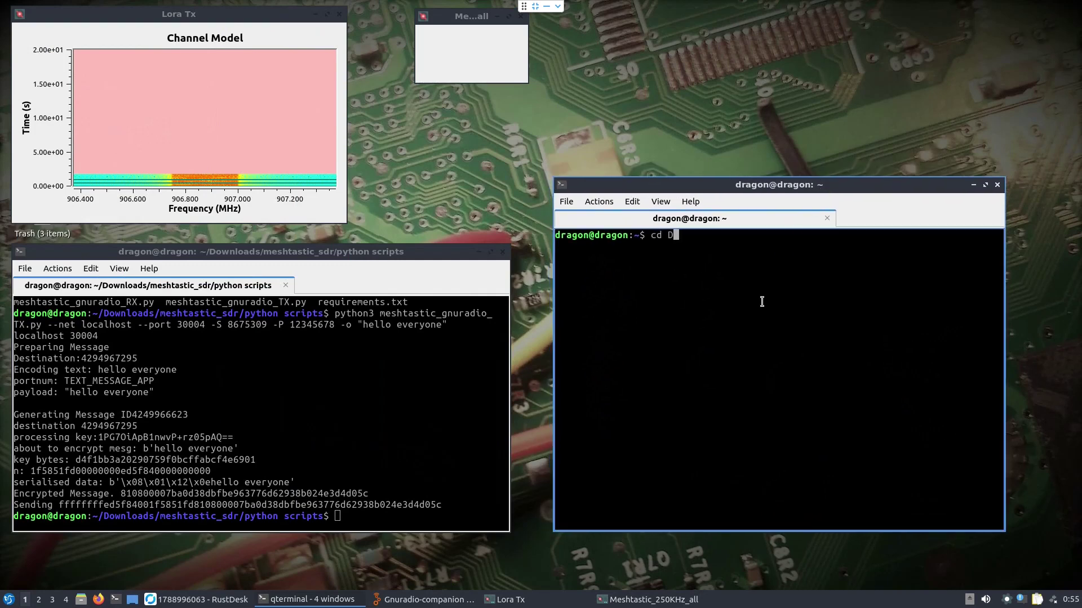
key(Tab)
text(mes)
key(Tab)
key(Tab)
key(Tab)
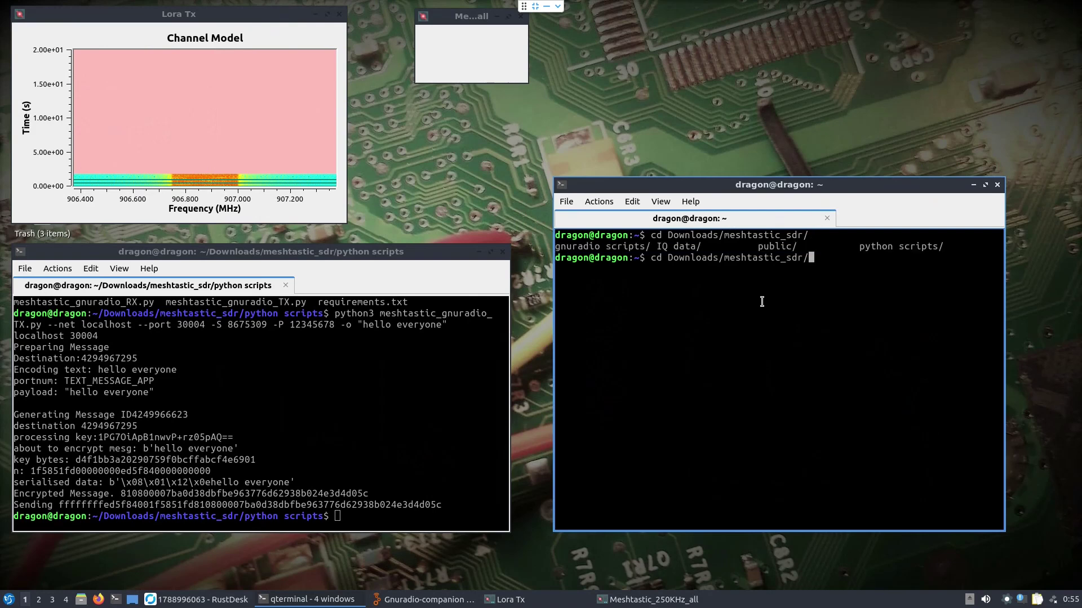
text(py)
key(Tab)
key(BackSpace)
key(BackSpace)
key(BackSpace)
key(BackSpace)
key(BackSpace)
key(BackSpace)
key(BackSpace)
key(BackSpace)
key(BackSpace)
key(BackSpace)
key(BackSpace)
key(BackSpace)
key(BackSpace)
key(BackSpace)
key(BackSpace)
key(BackSpace)
key(BackSpace)
key(BackSpace)
text(r/)
key(Return)
text(ls)
key(Return)
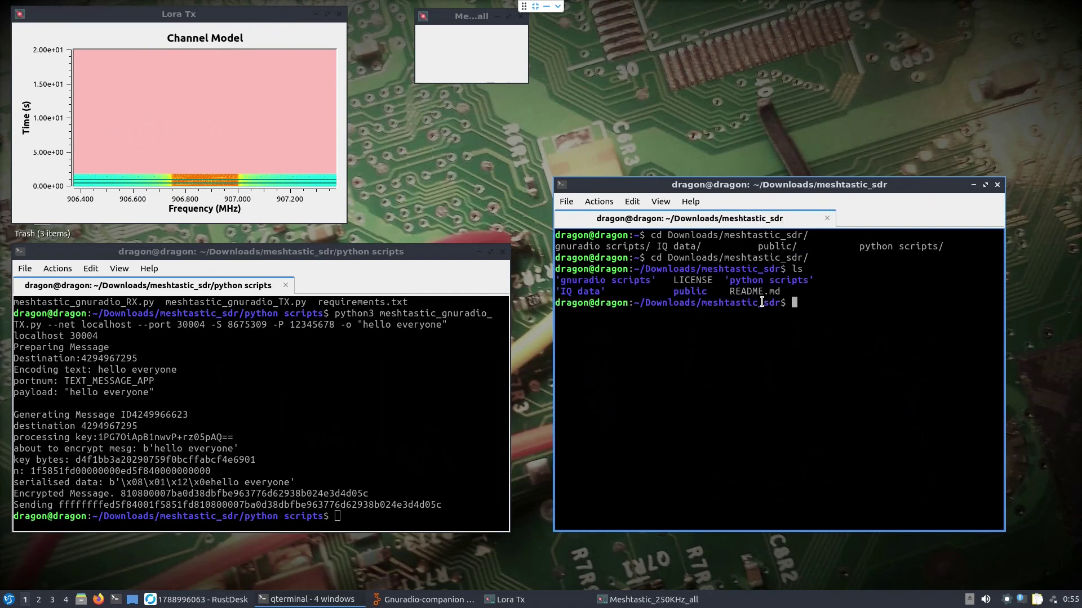
text(cd ..)
key(Return)
text(ls)
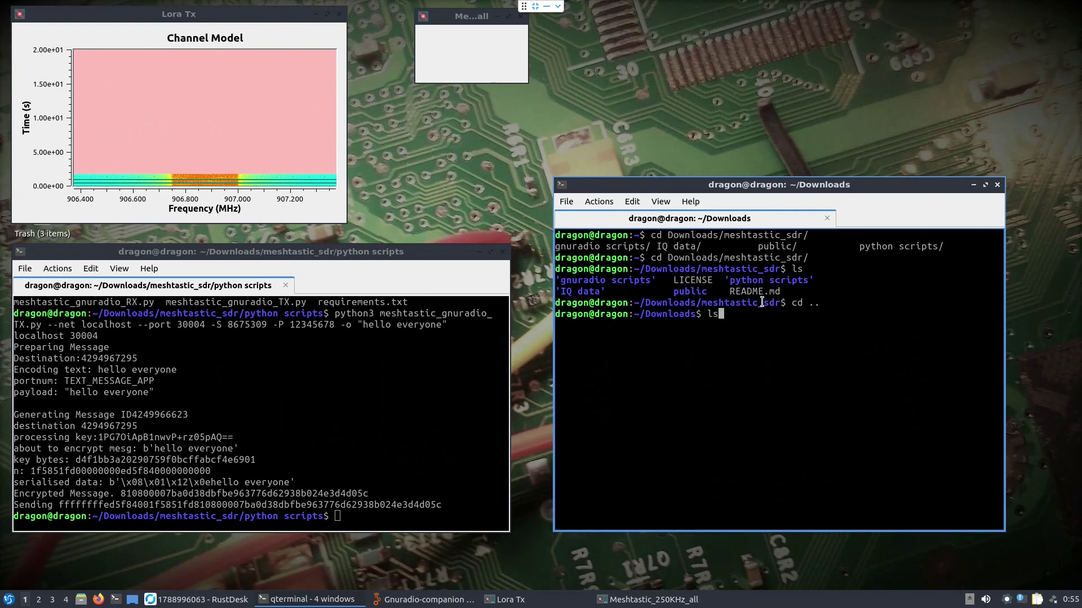
key(Return)
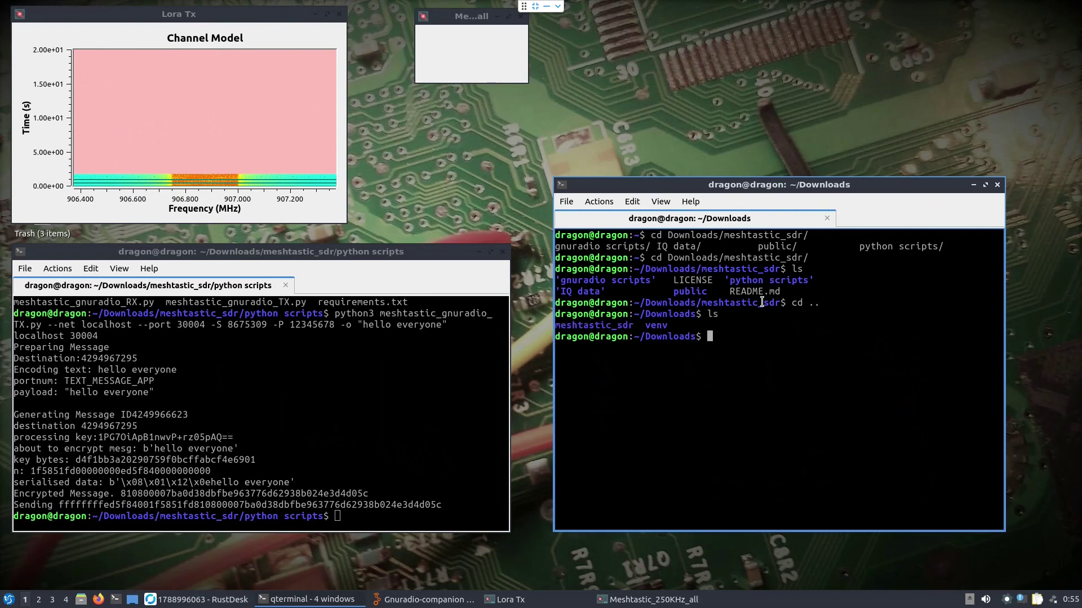
- Activate the Python virtual environment with 'source venv/bin/activate'
text(source ve)
key(Tab)
text(b)
key(Tab)
text(c)
key(Tab)
key(Return)
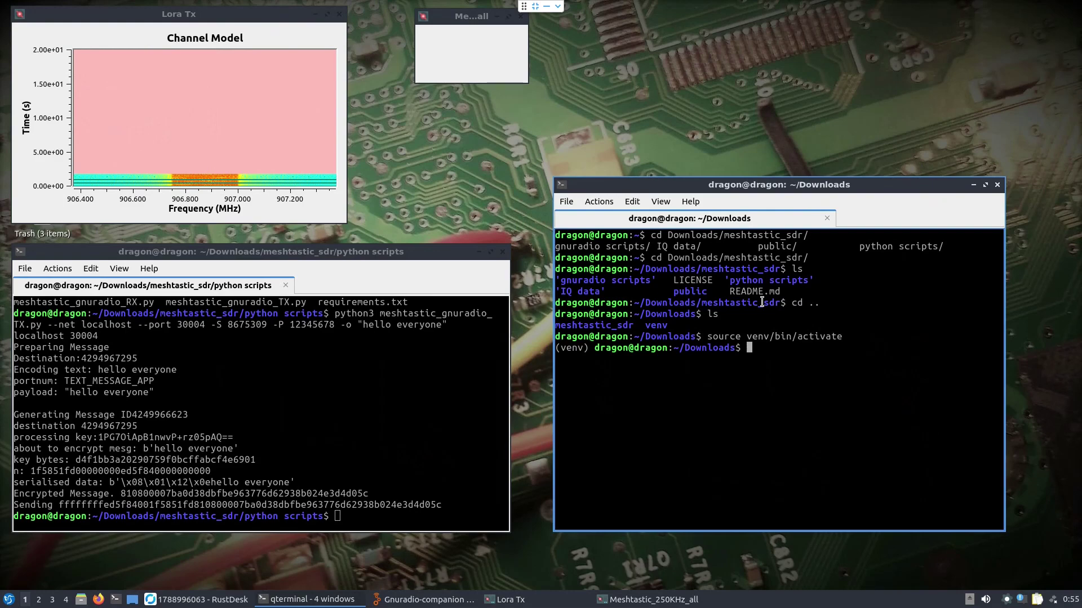
text(pip3)
- Discard the half-typed pip3 command and change into meshtastic_sdr/python scripts, listing its files
key(BackSpace)
key(BackSpace)
key(BackSpace)
key(BackSpace)
key(BackSpace)
text(ls)
key(Return)
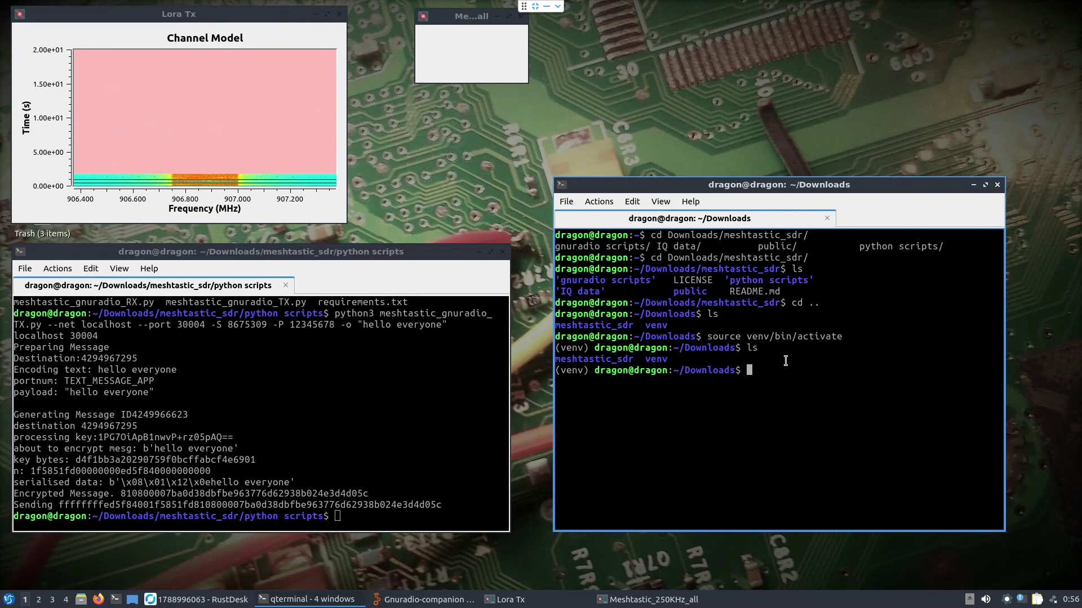
text(cd m)
key(Tab)
text(py)
key(Tab)
key(Return)
text(ls)
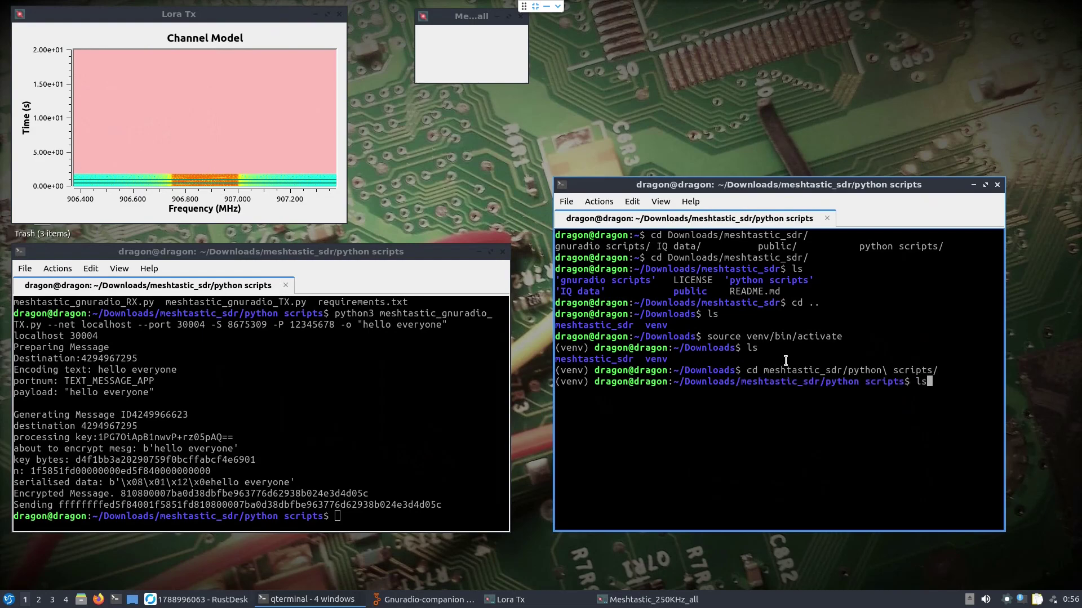
key(Return)
- Print requirements.txt, list the folder again, and enlarge the terminal window
text(cat re)
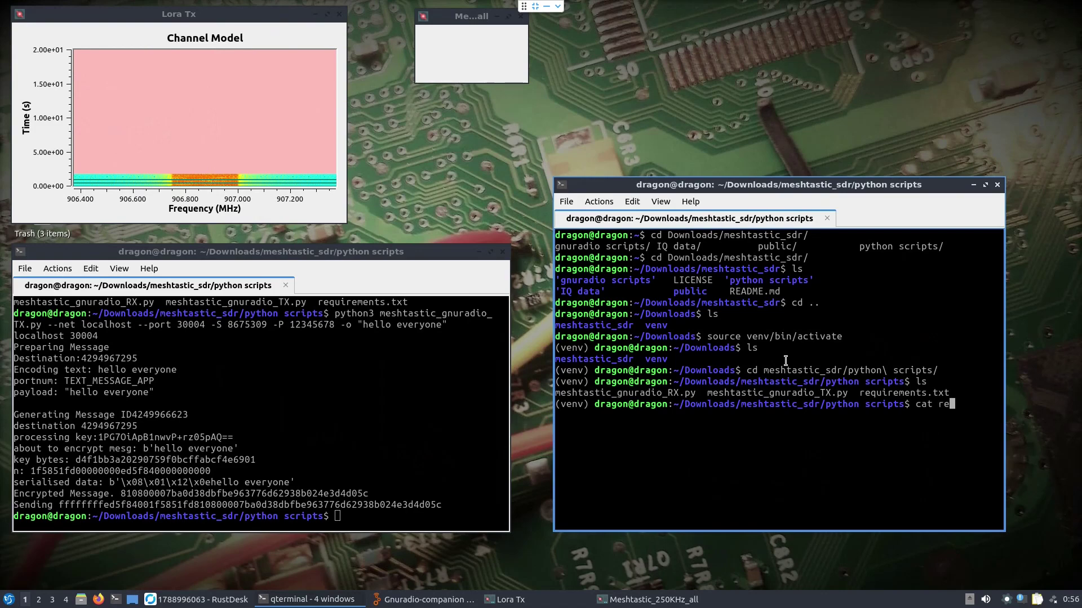
key(Tab)
key(Return)
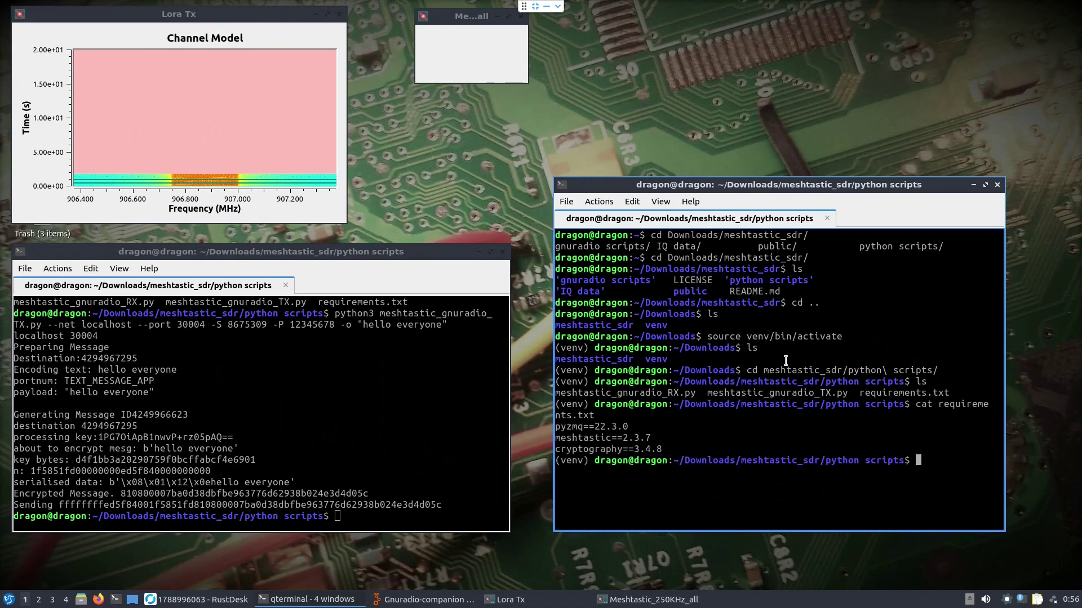
text(ls)
key(Return)
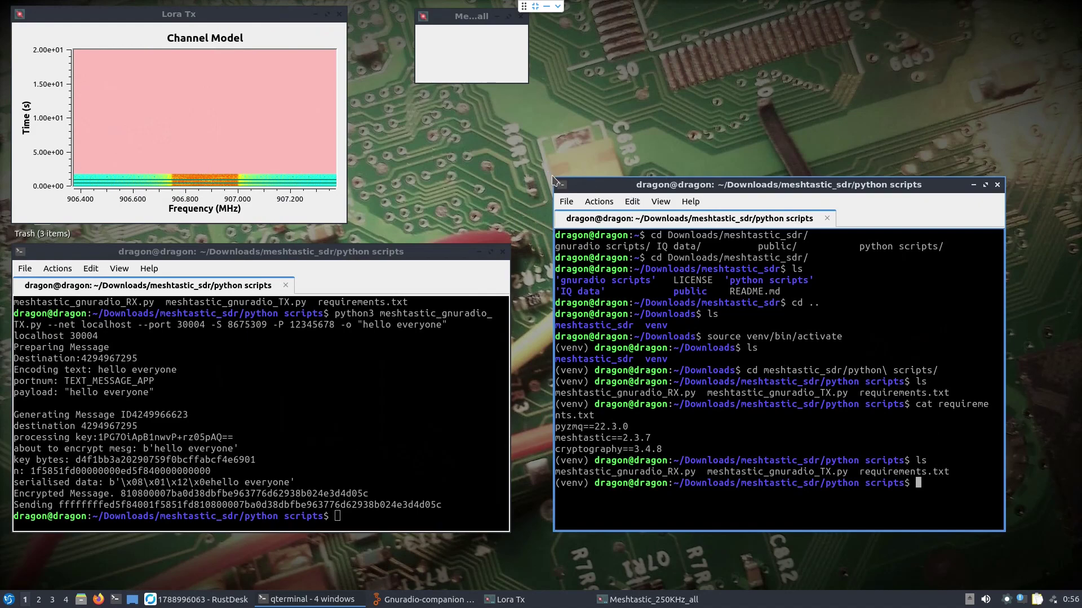
drag(555, 179, 535, 136)
- Clear the screen and show the help options of meshtastic_gnuradio_RX.py with -h
text(clear)
key(Return)
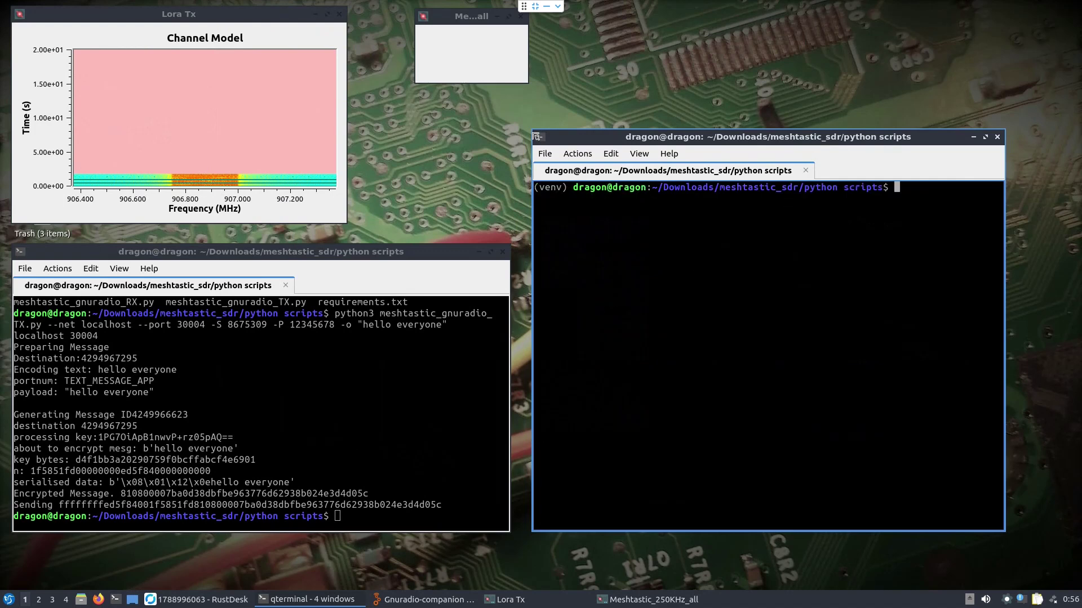
text(python mes)
key(Tab)
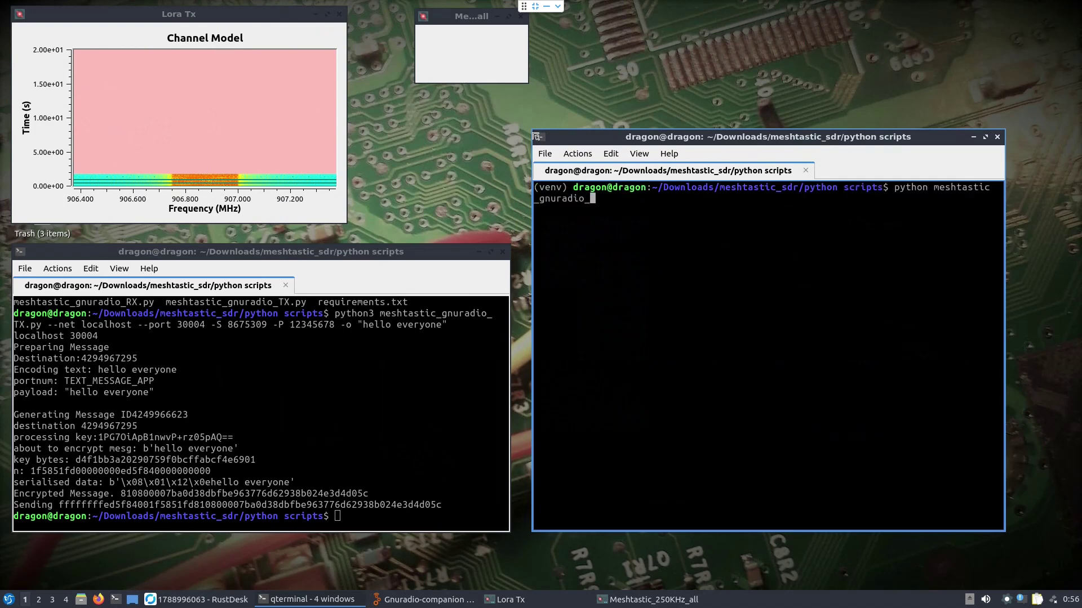
text(R)
key(Tab)
text(-h)
key(Return)
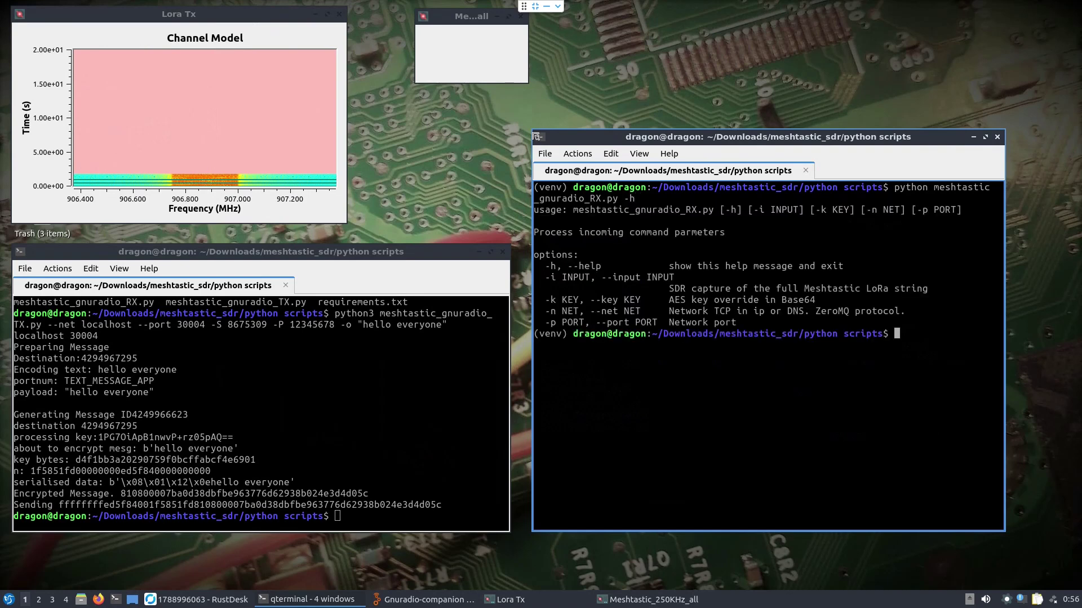
- Run 'python meshtastic_gnuradio_RX.py -n 127.0.0.1 -p 20004' to start listening
key(Up)
key(BackSpace)
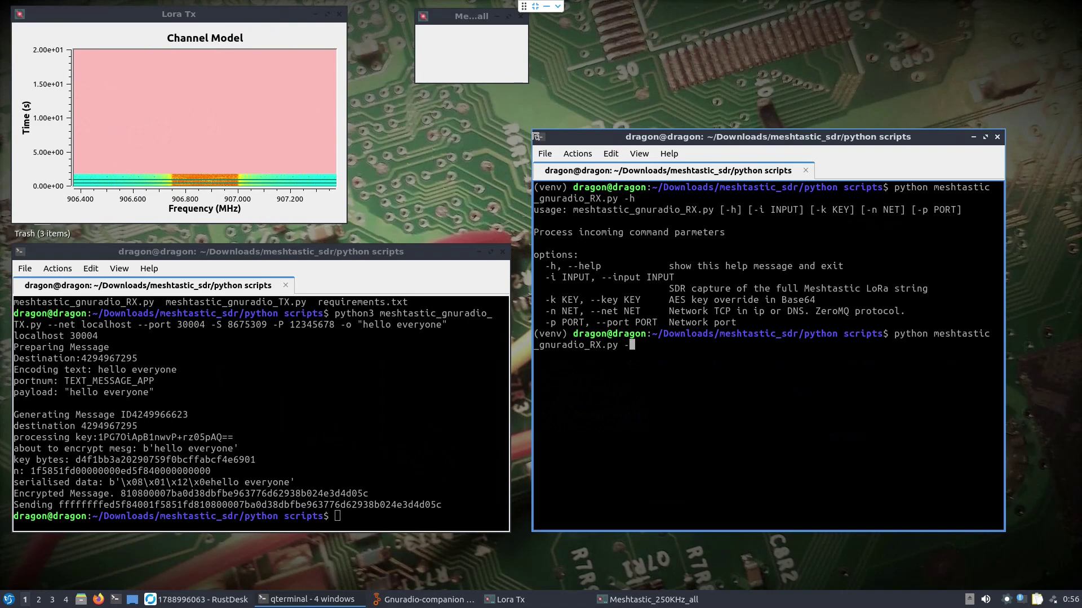
text(n 127.0.0.1 -p 20004)
key(Return)
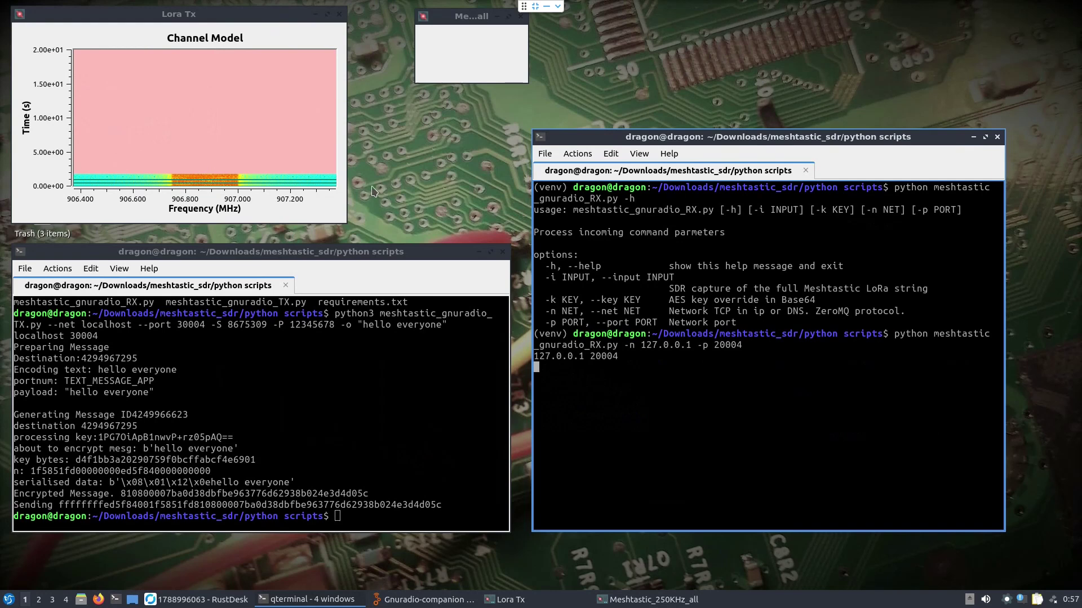
- Re-run the previous meshtastic_gnuradio_TX.py command in the TX terminal to send 'hello everyone'
click(351, 374)
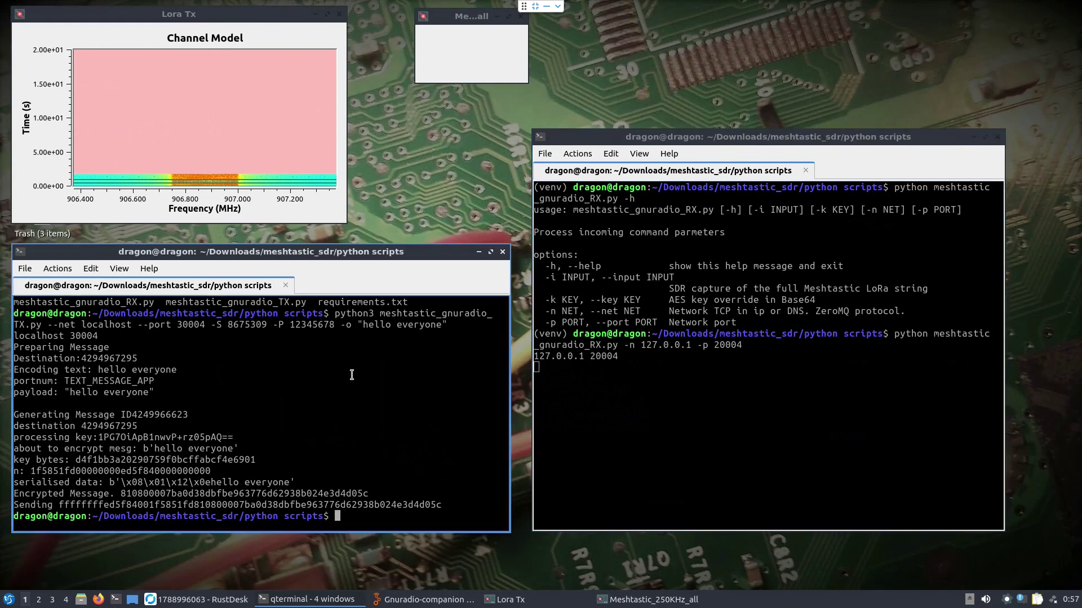
key(Up)
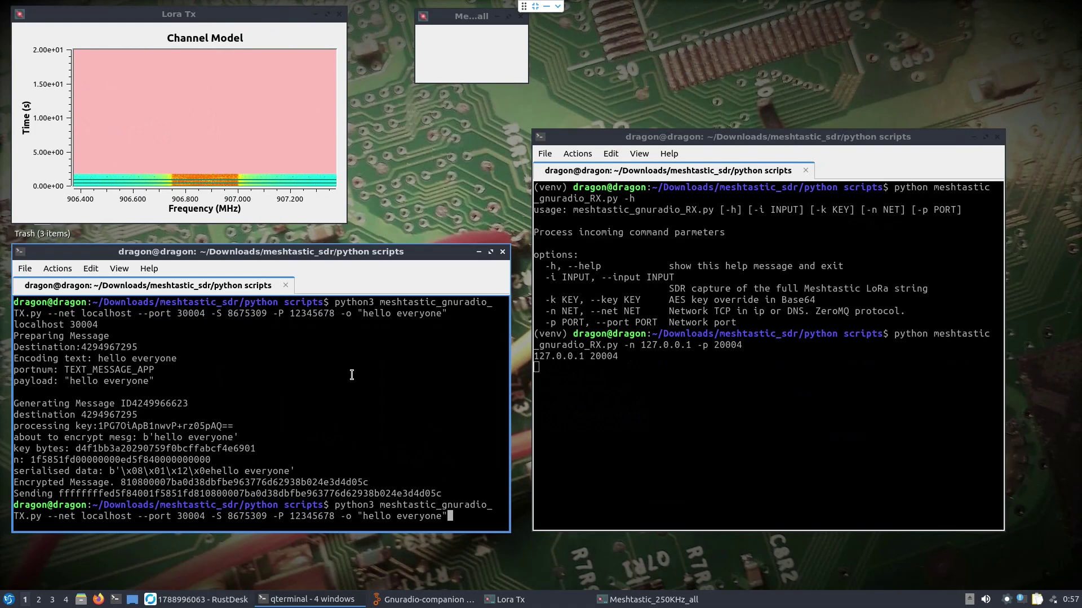
key(Return)
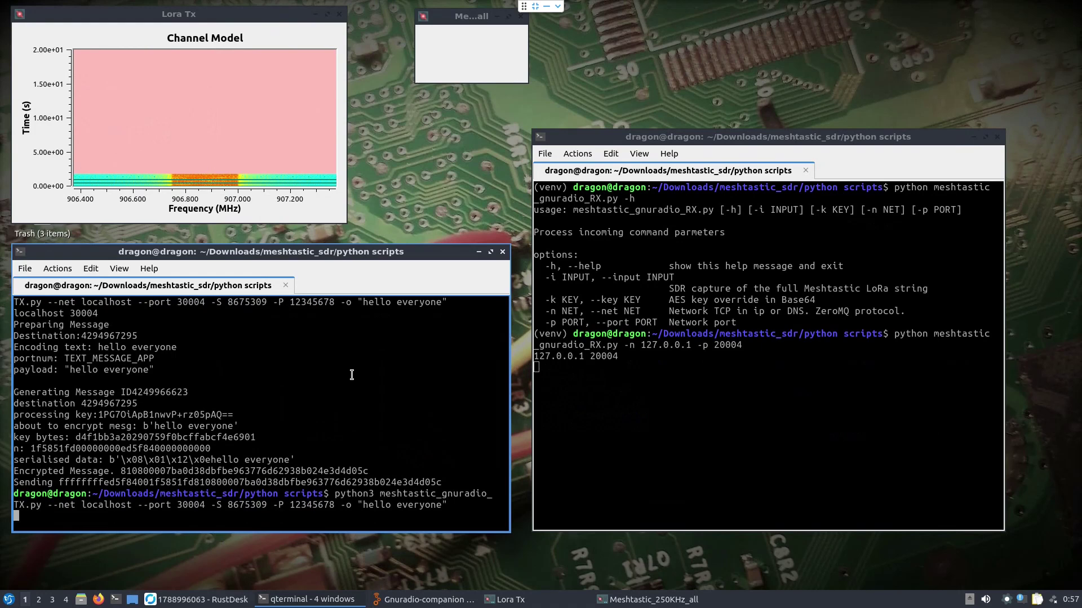